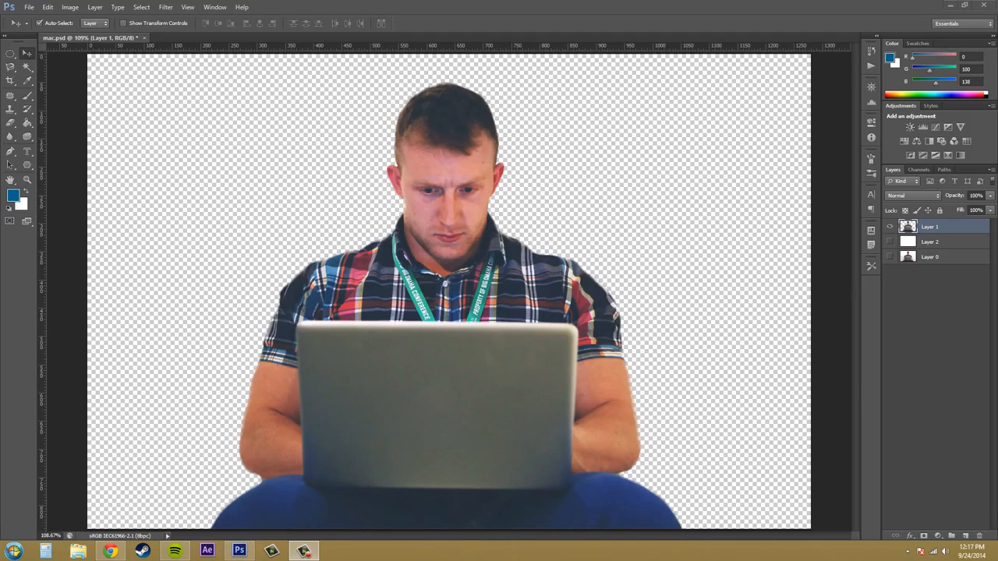
- Show the original photo on Layer 0 and hide the cutout on Layer 1
left_click(890, 257)
left_click(890, 227)
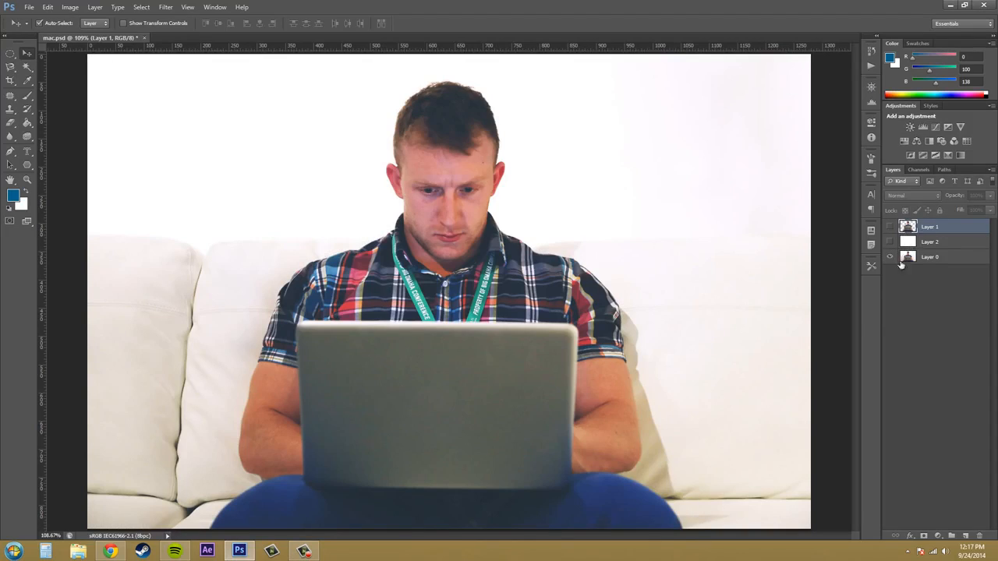
left_click(69, 7)
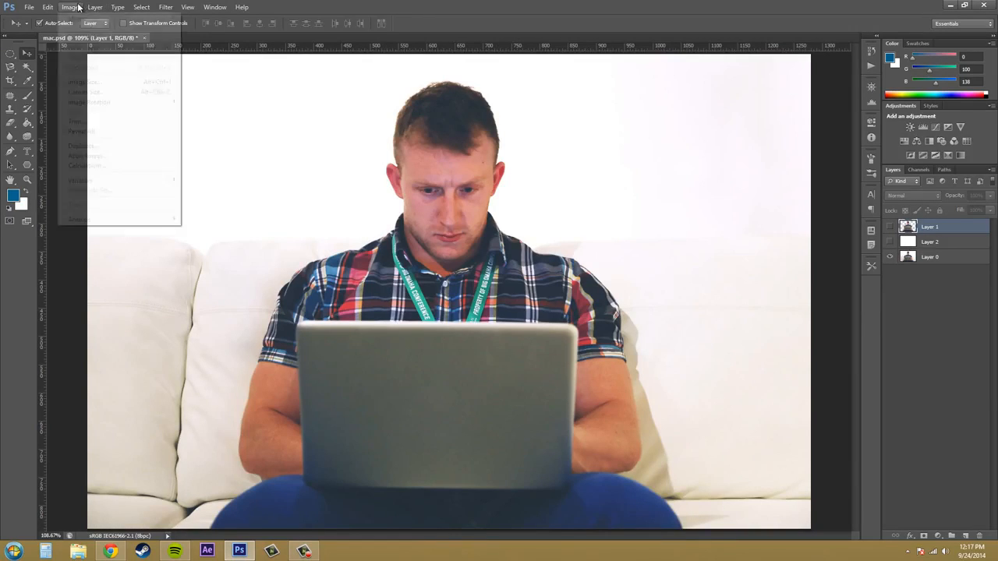
left_click(972, 271)
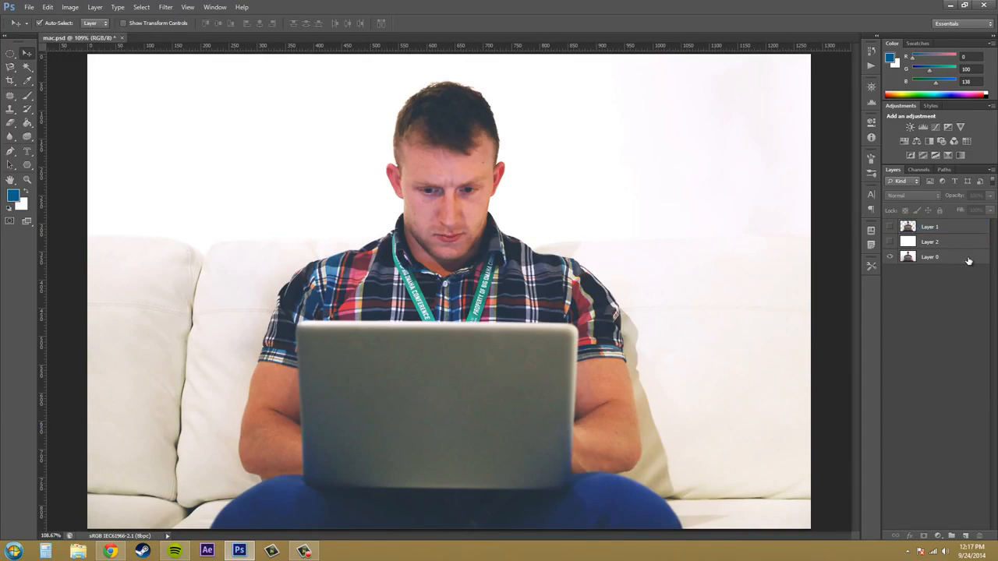
- Try the Posterize adjustment on Layer 0 at 2 levels and higher, and return to showing only Layer 1
left_click(968, 257)
left_click(69, 7)
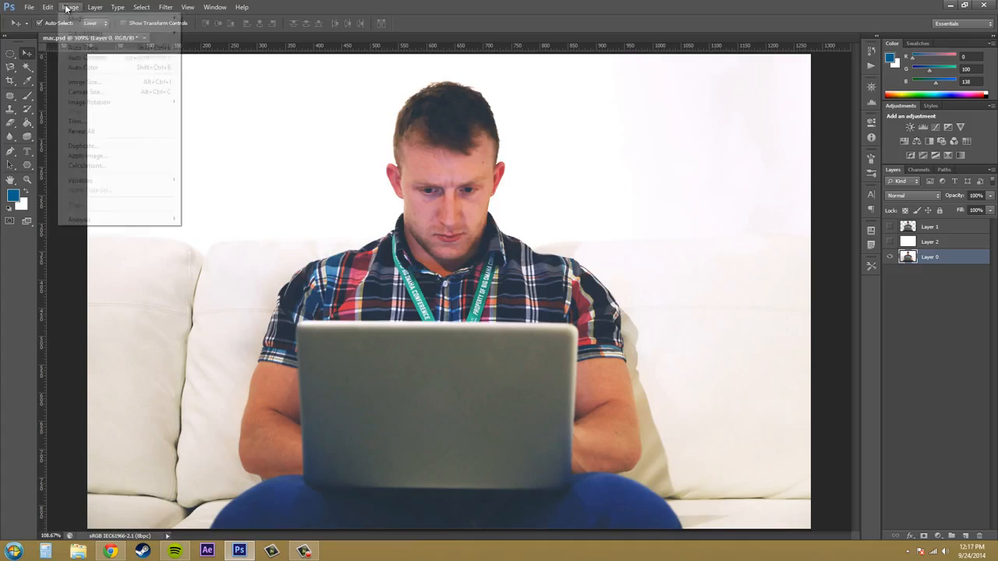
mouse_move(79, 35)
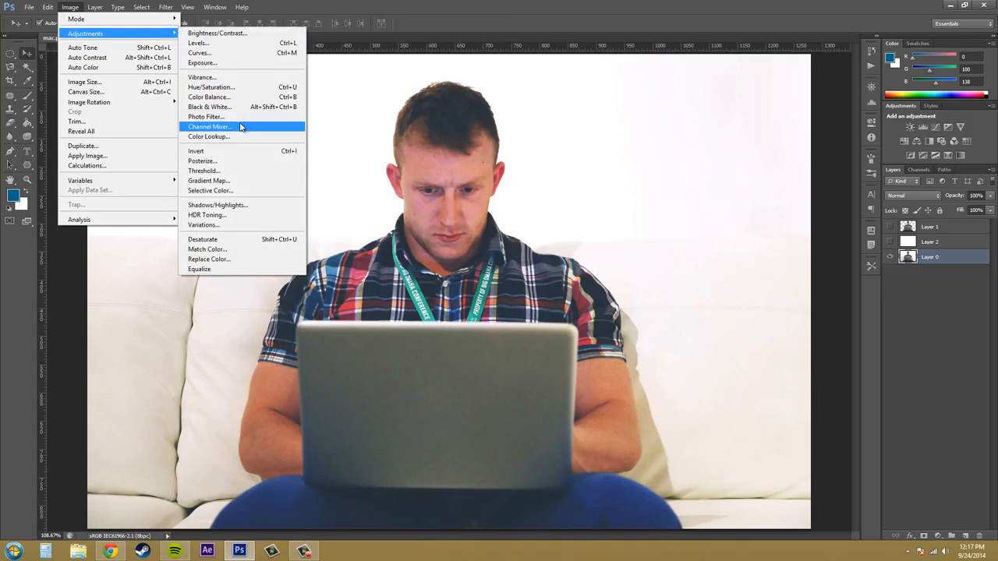
left_click(233, 160)
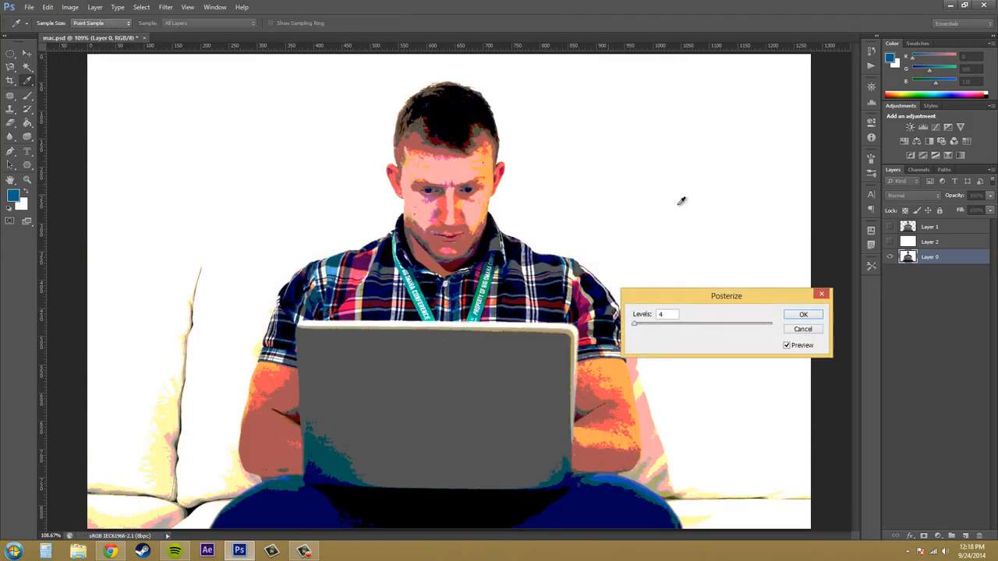
left_click_drag(755, 304, 951, 355)
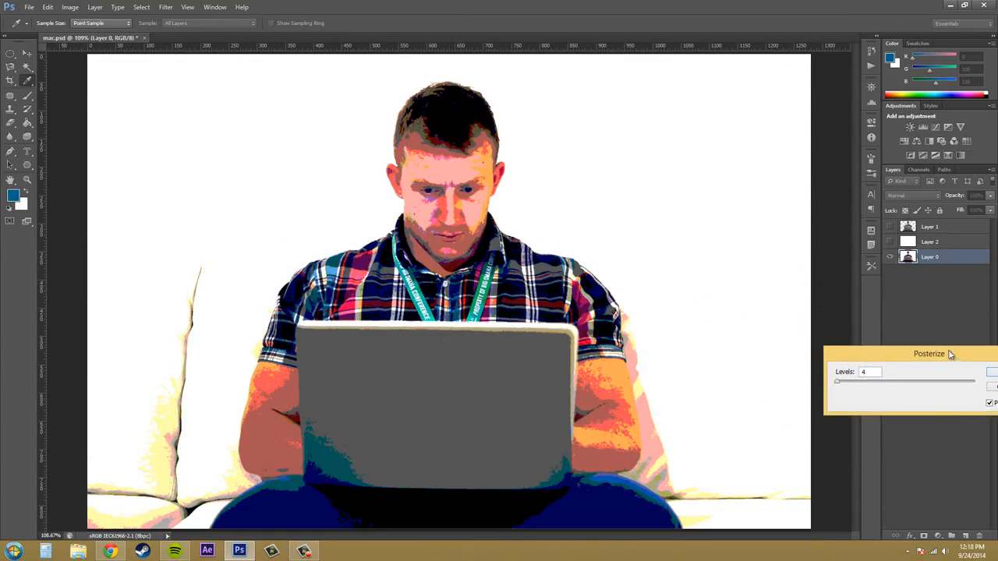
left_click_drag(879, 354, 750, 326)
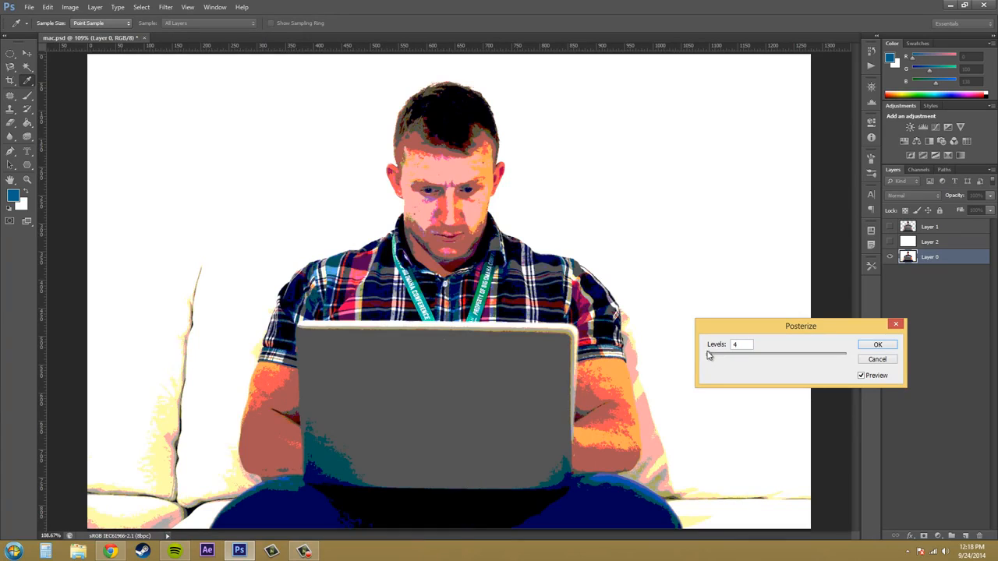
mouse_move(709, 356)
left_mouse_down()
mouse_move(852, 367)
mouse_move(705, 357)
left_mouse_up()
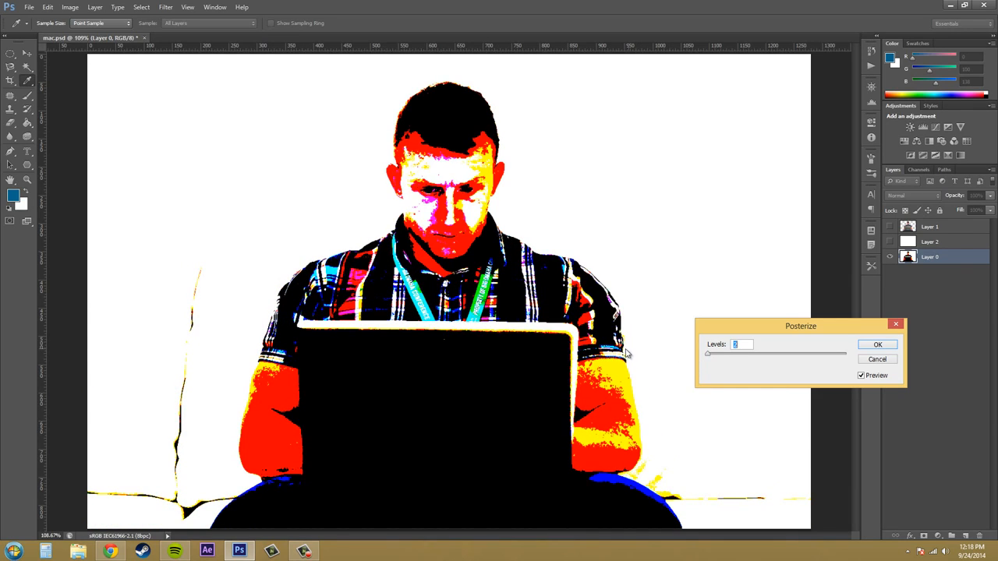
left_click_drag(708, 355, 753, 355)
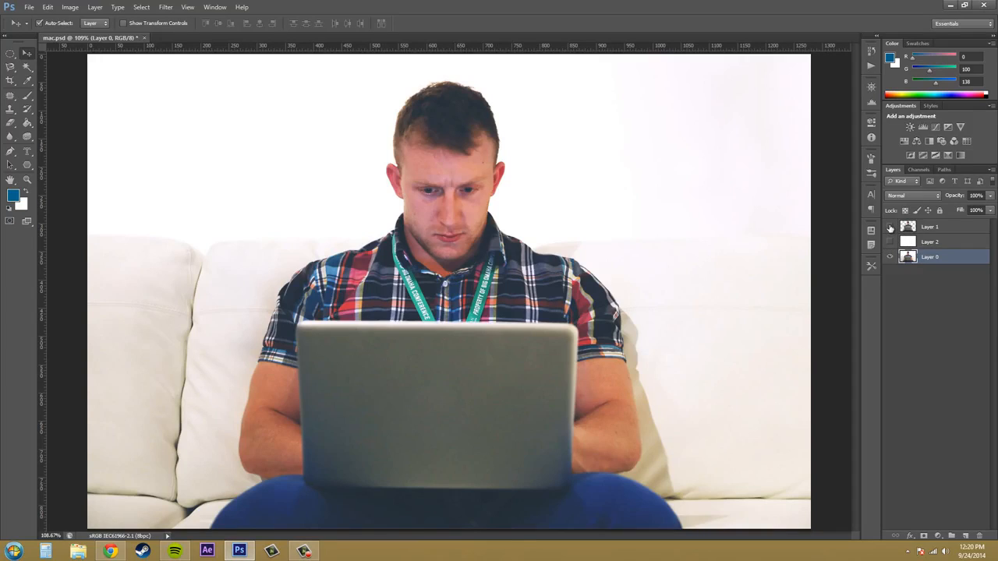
left_click(890, 257)
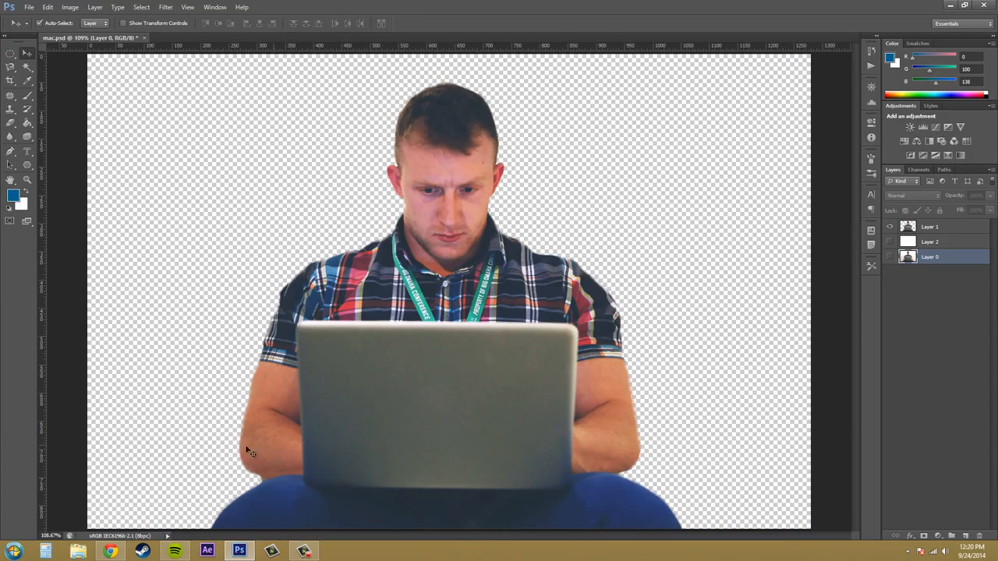
left_click(8, 70)
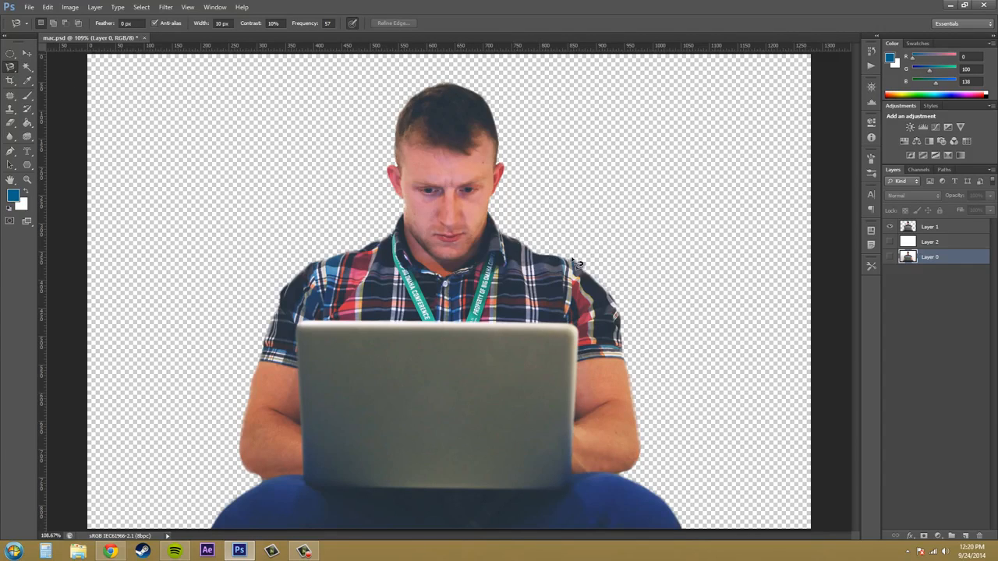
left_click(28, 67)
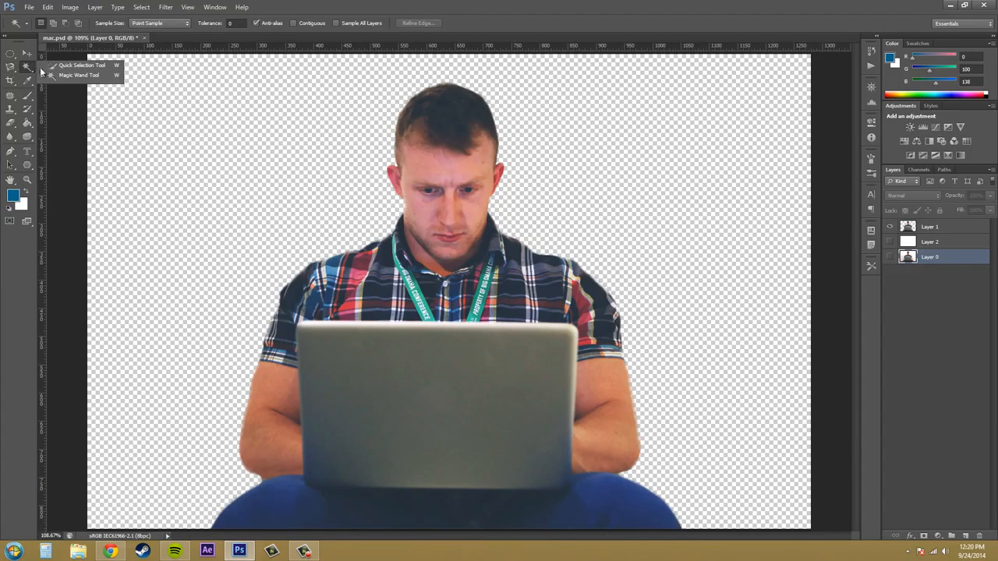
left_click(88, 67)
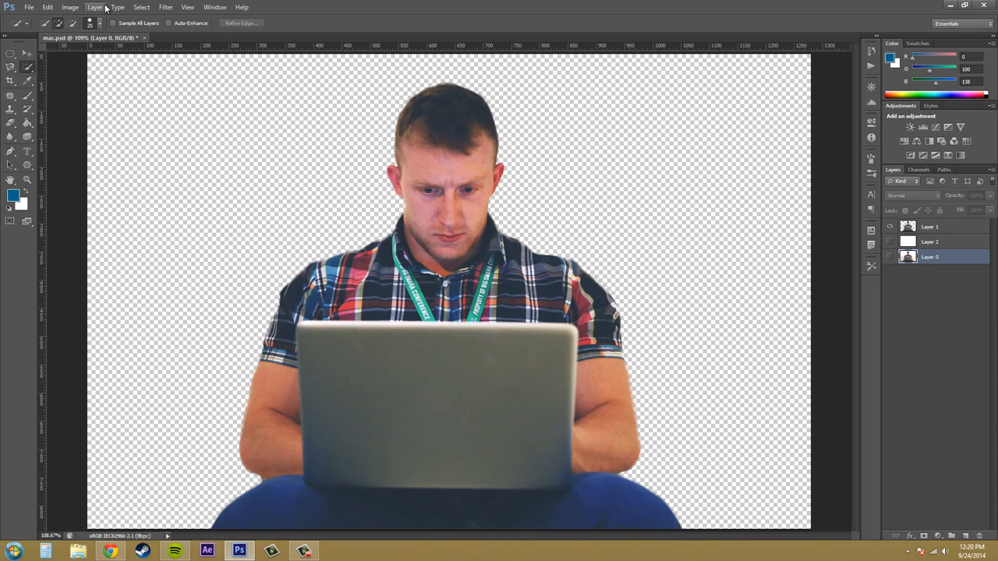
left_click(140, 7)
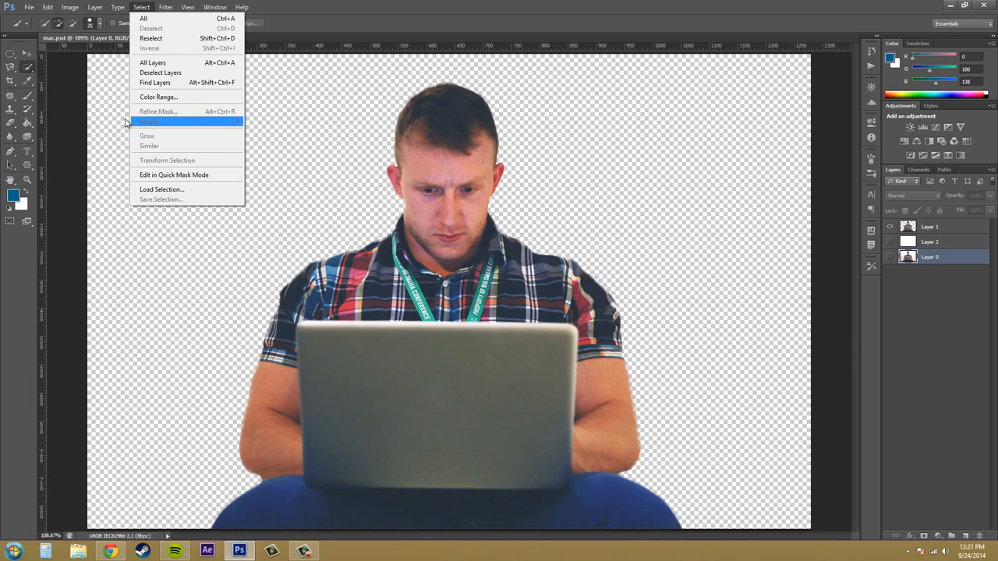
left_click(394, 6)
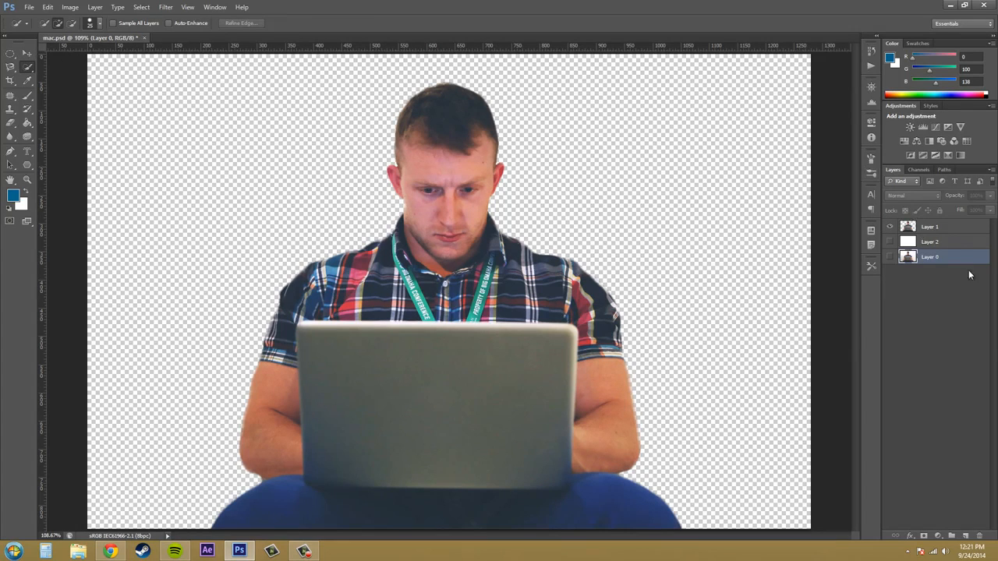
- Duplicate the cutout layer, Layer 1, twice
left_click(948, 232)
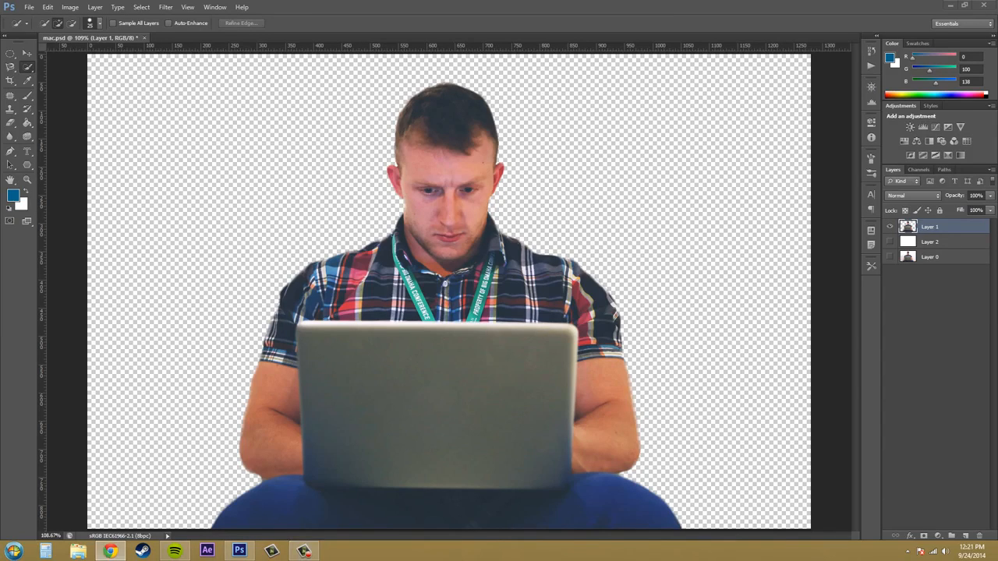
left_click_drag(940, 227, 966, 537)
left_click_drag(943, 233, 965, 537)
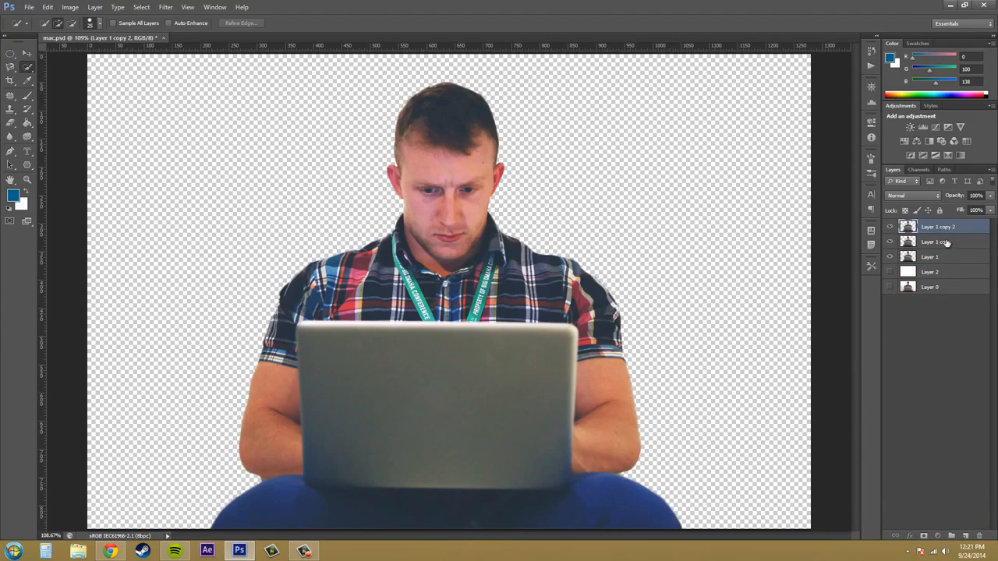
- Rename the lower copy of Layer 1 as Bottom and the upper copy as Top
double_click(950, 242)
type("Bottom")
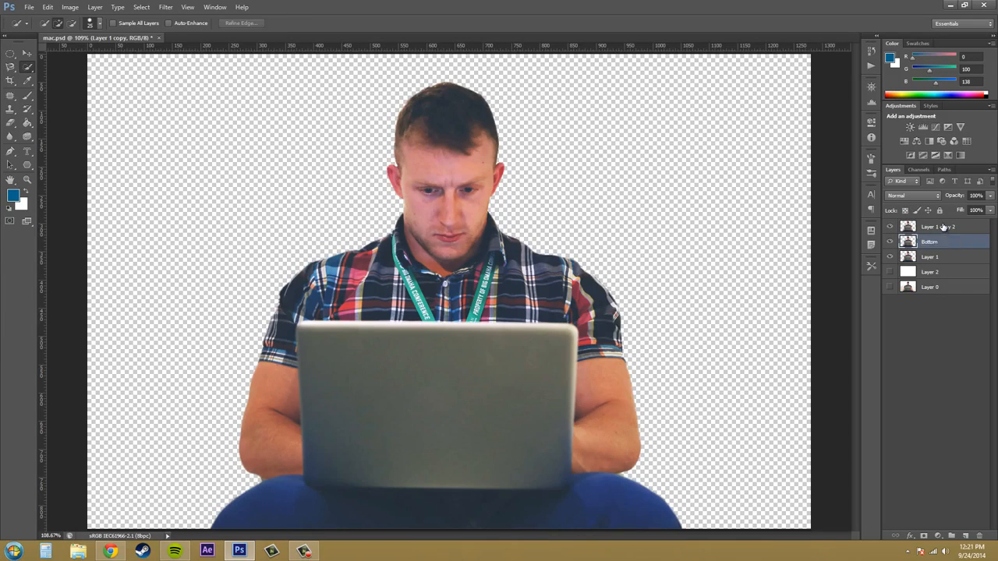
left_click(944, 226)
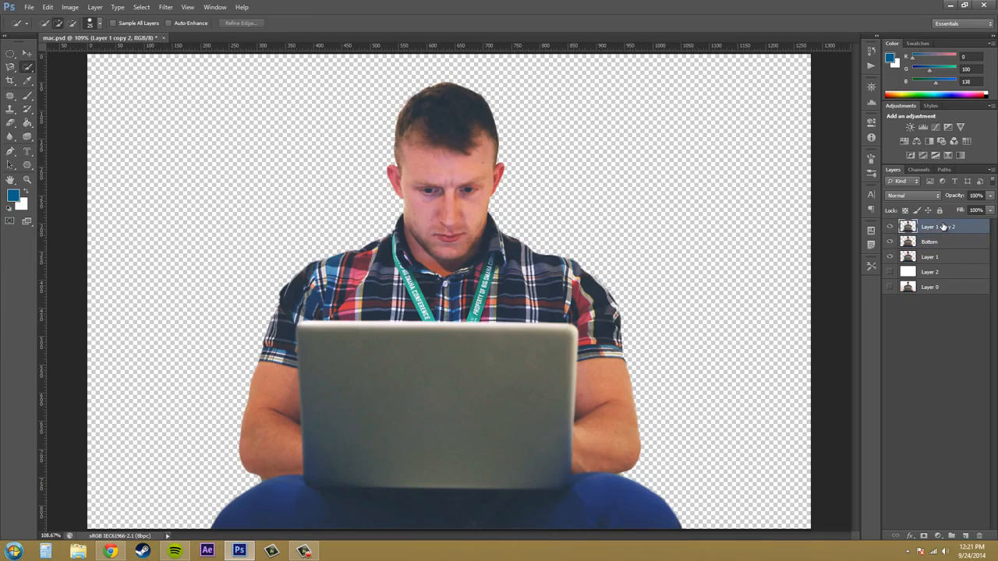
double_click(943, 226)
type("Top")
- Hide Layer 1, leaving the Top and Bottom copies visible
left_click(932, 257)
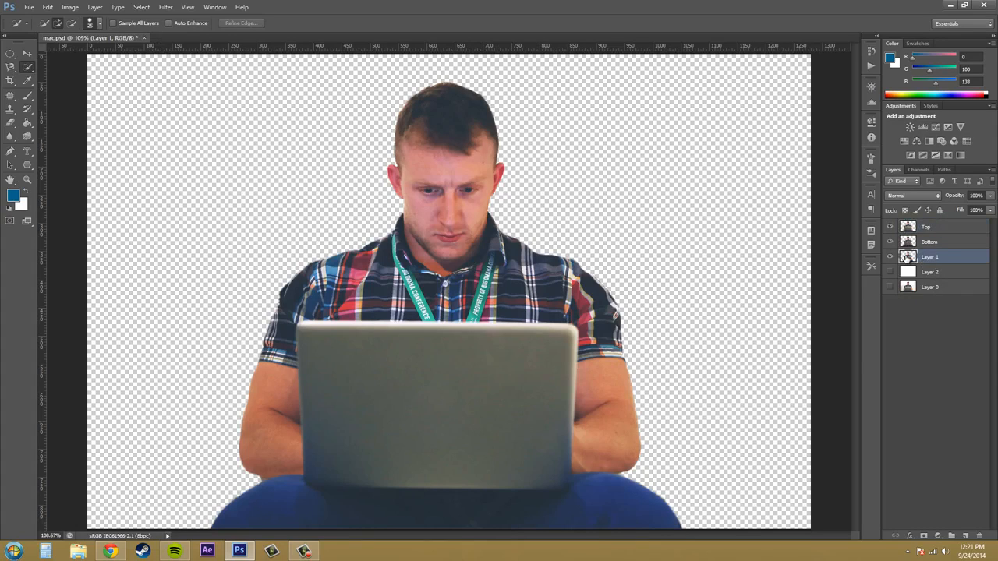
left_click(889, 256)
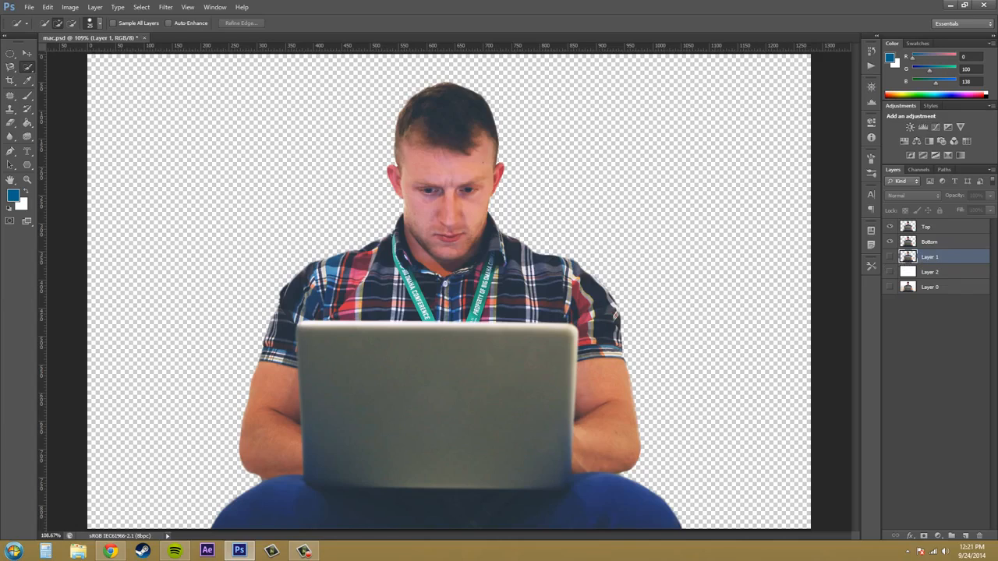
key("alt+Tab")
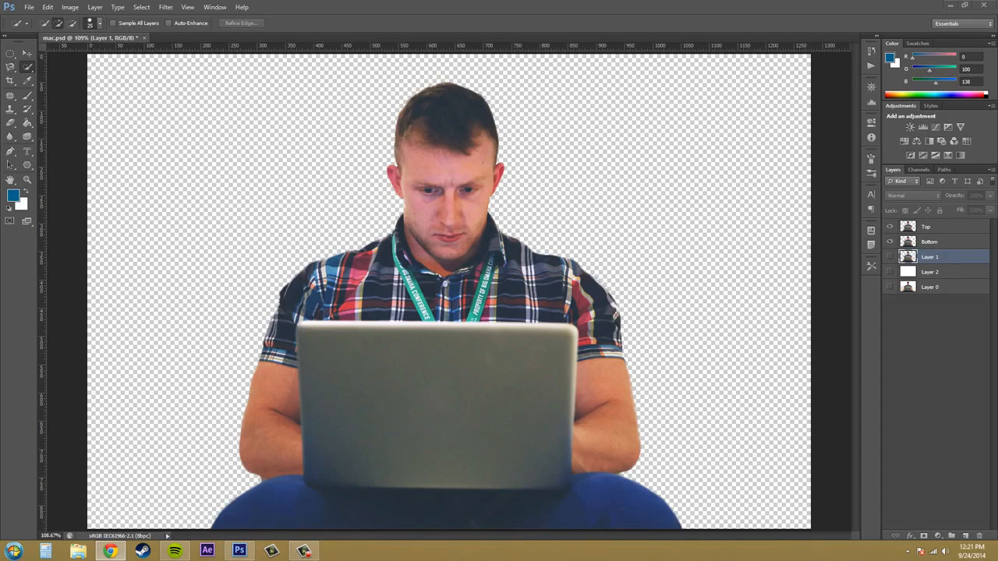
key("alt+Tab")
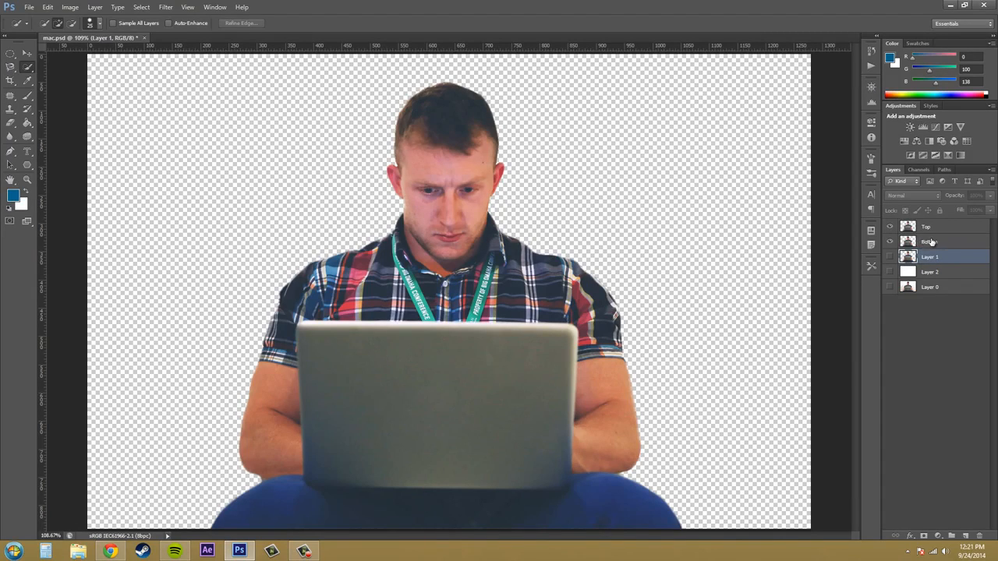
- Convert the Bottom layer to grayscale with the Black & White adjustment, using the Default preset
left_click(936, 242)
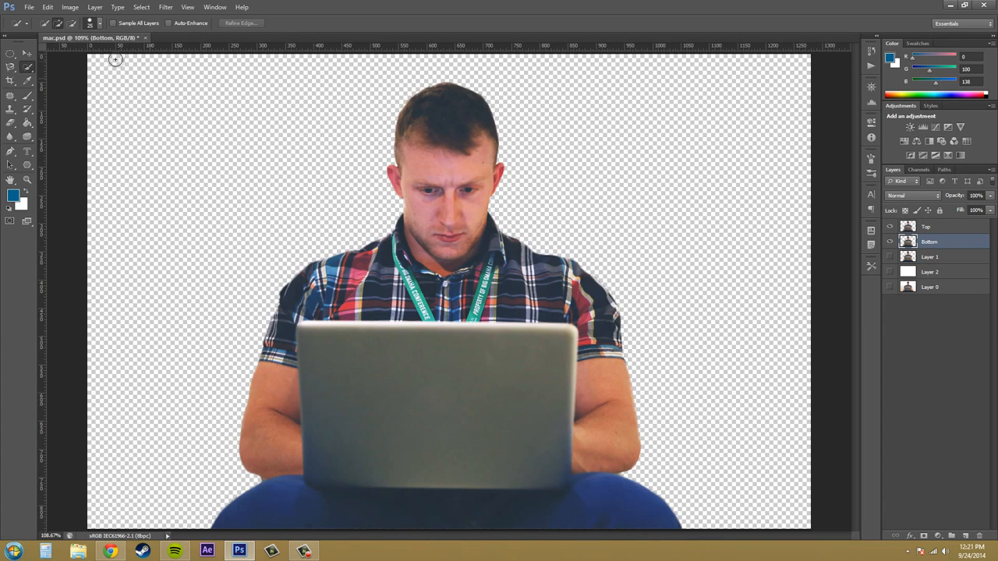
left_click(70, 7)
mouse_move(85, 35)
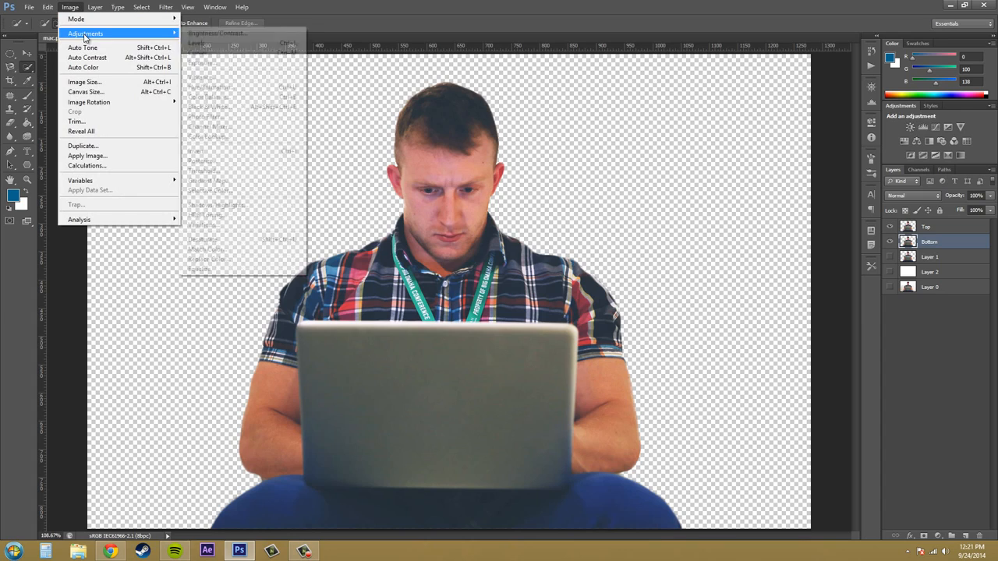
left_click(238, 106)
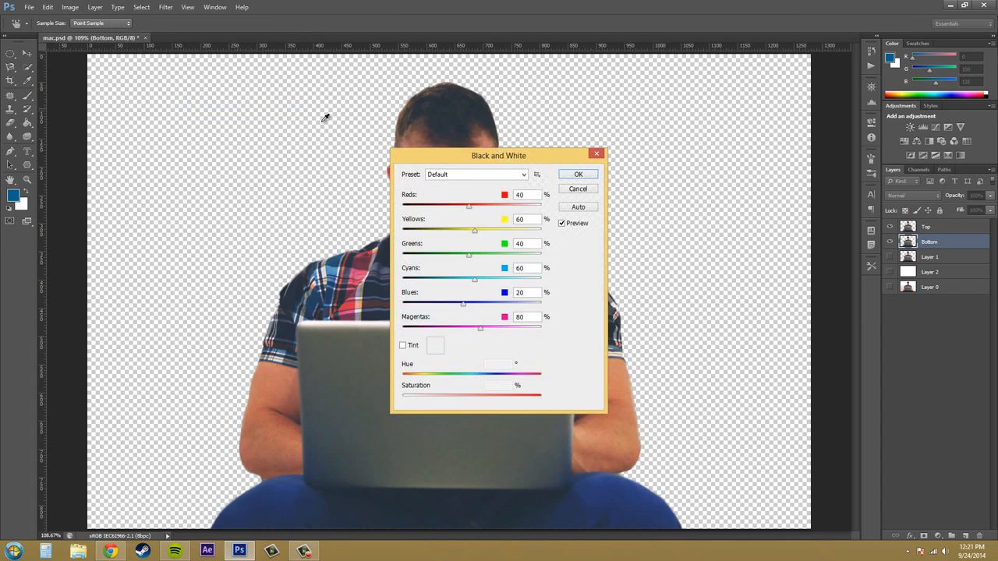
left_click(583, 173)
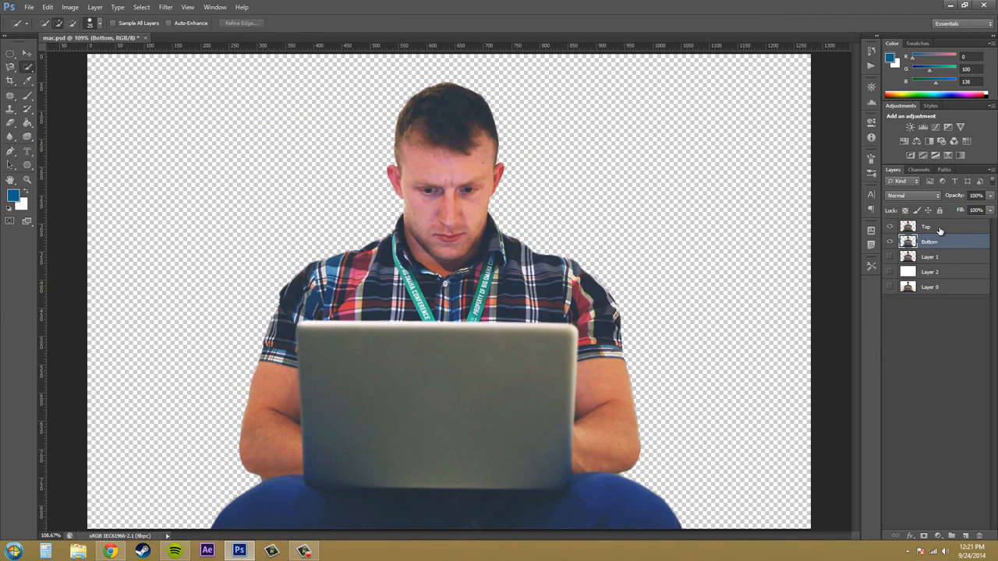
- Apply the Black & White adjustment with the Default preset to the Top layer
left_click(939, 228)
left_click(71, 7)
mouse_move(120, 37)
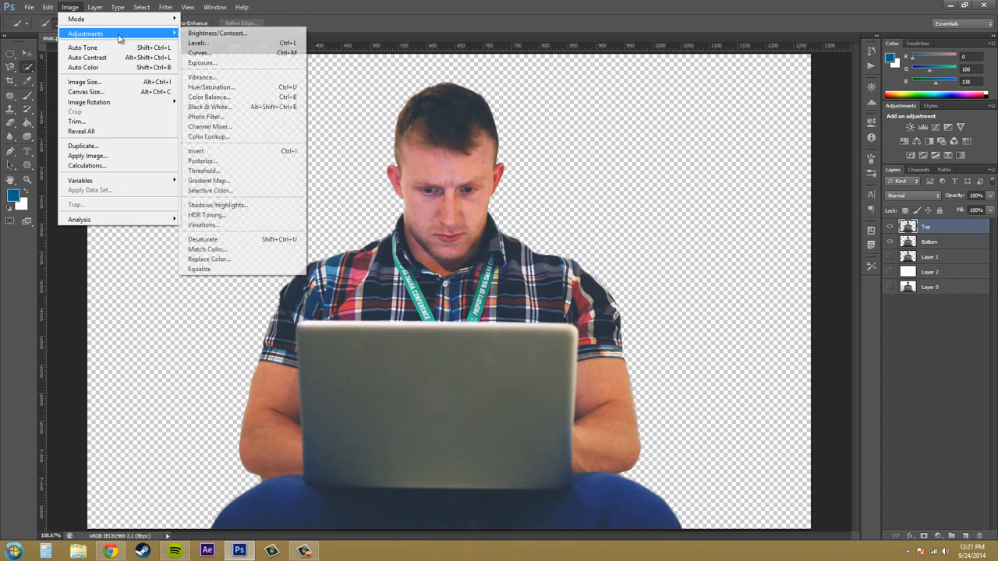
left_click(249, 107)
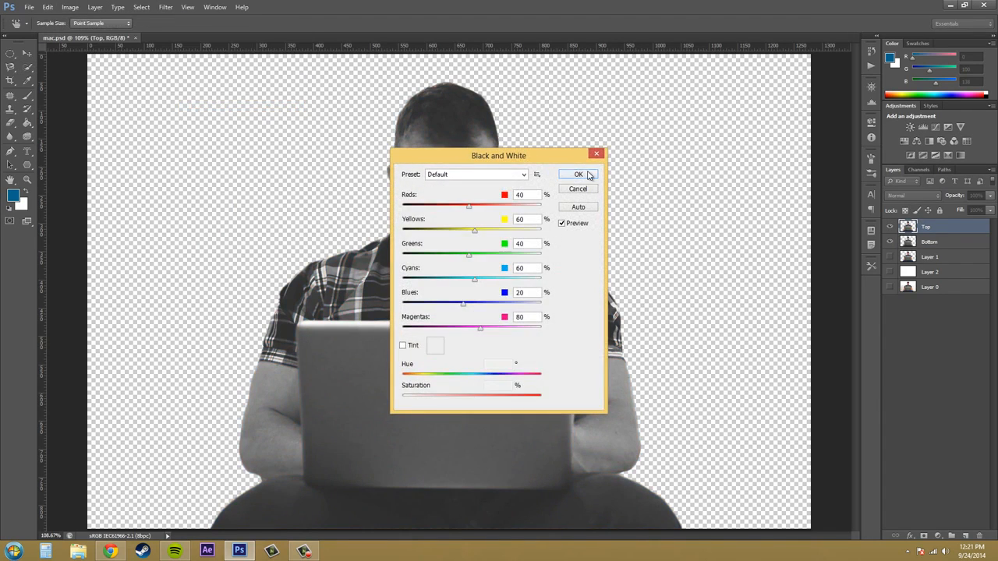
left_click(579, 175)
- Posterize the Top layer with 4 levels
left_click(953, 245)
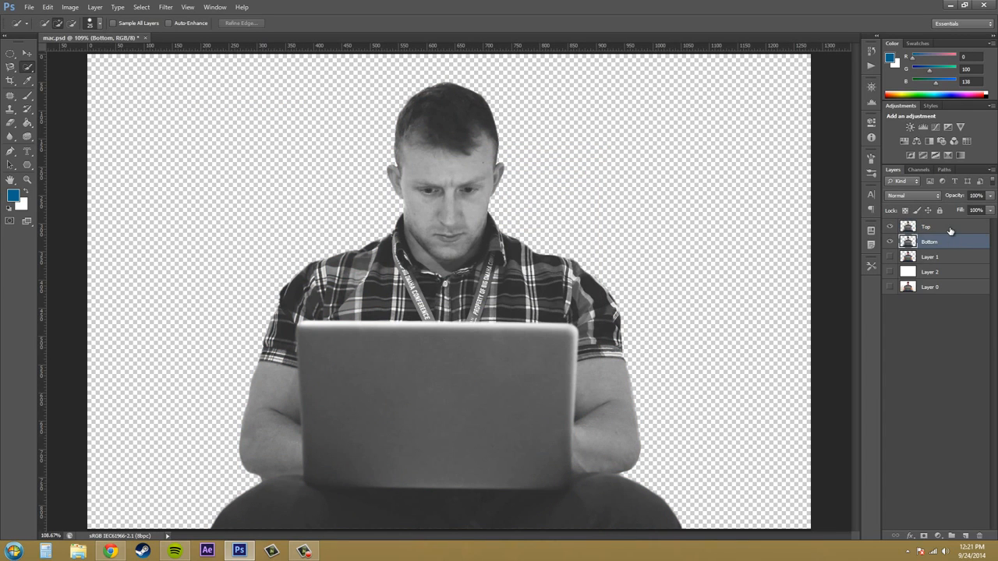
left_click(950, 229)
left_click(947, 248)
left_click(950, 227)
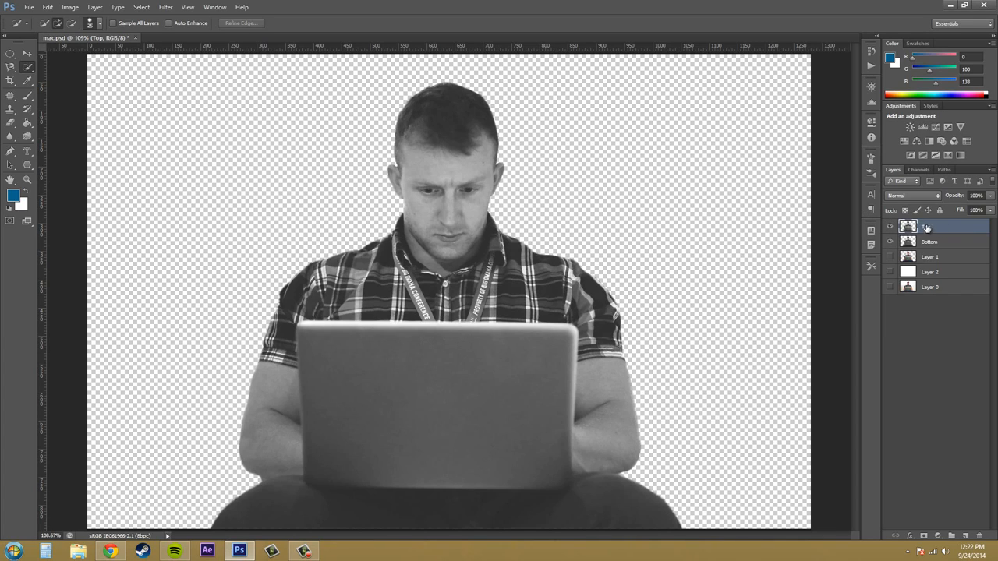
left_click(71, 8)
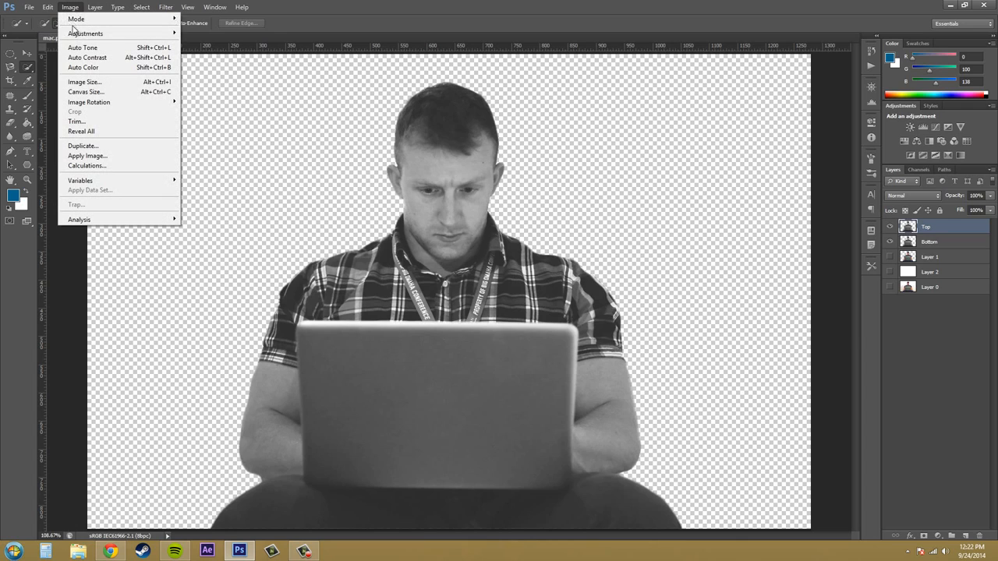
mouse_move(81, 34)
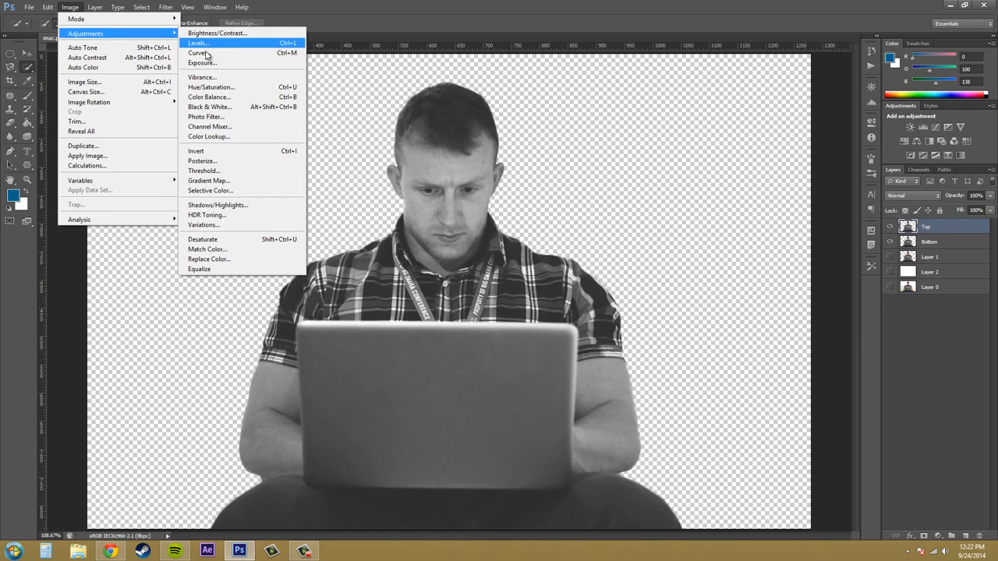
left_click(212, 161)
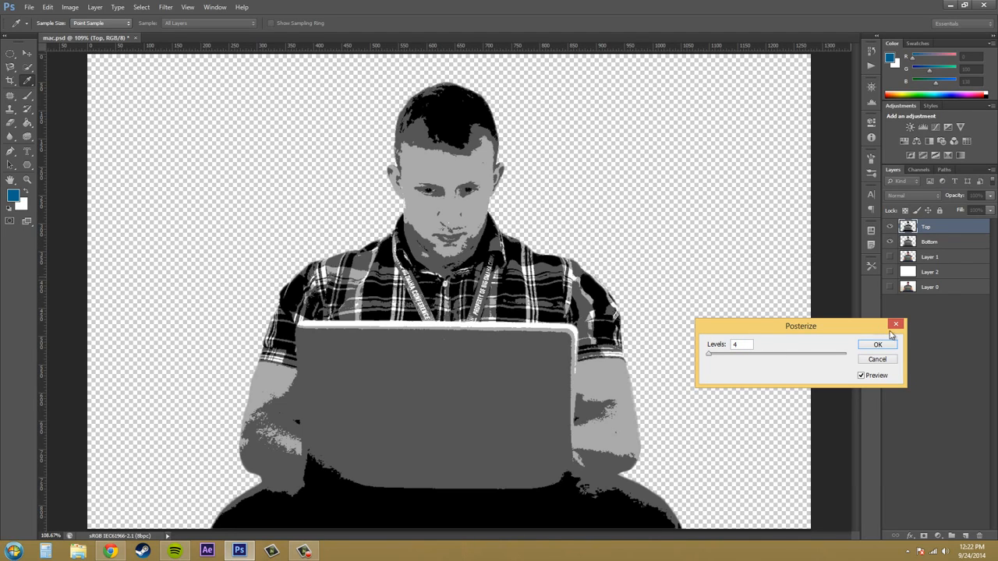
left_click(885, 350)
key("w")
- Hide the Top layer and posterize the Bottom layer with 2 levels
left_click(892, 227)
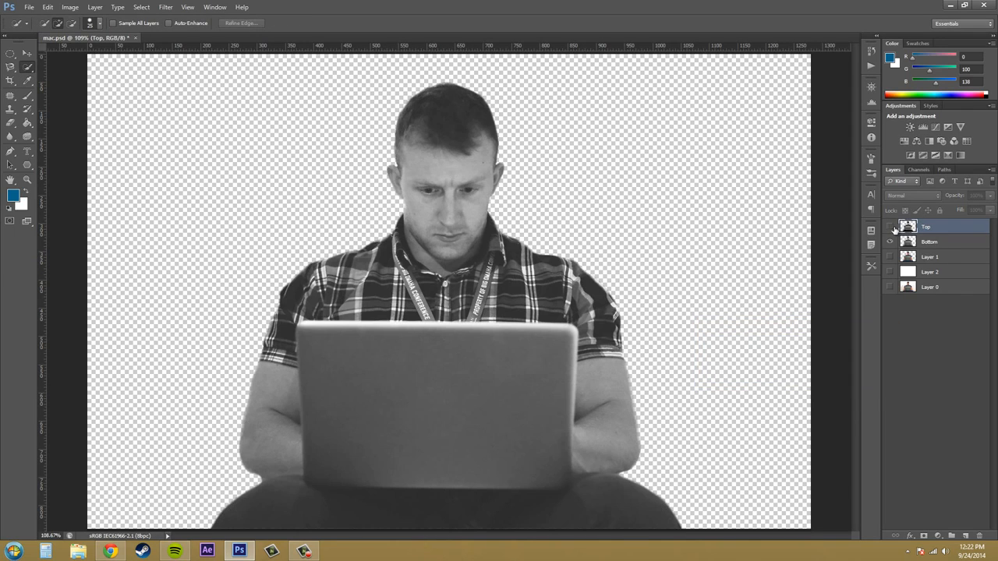
left_click(936, 243)
left_click(922, 231)
left_click(932, 241)
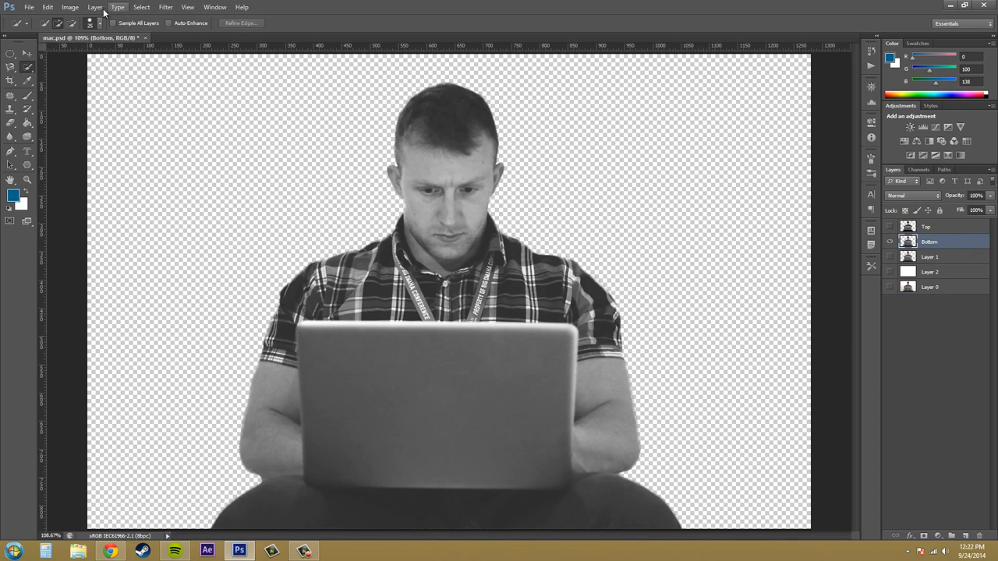
left_click(70, 7)
mouse_move(90, 36)
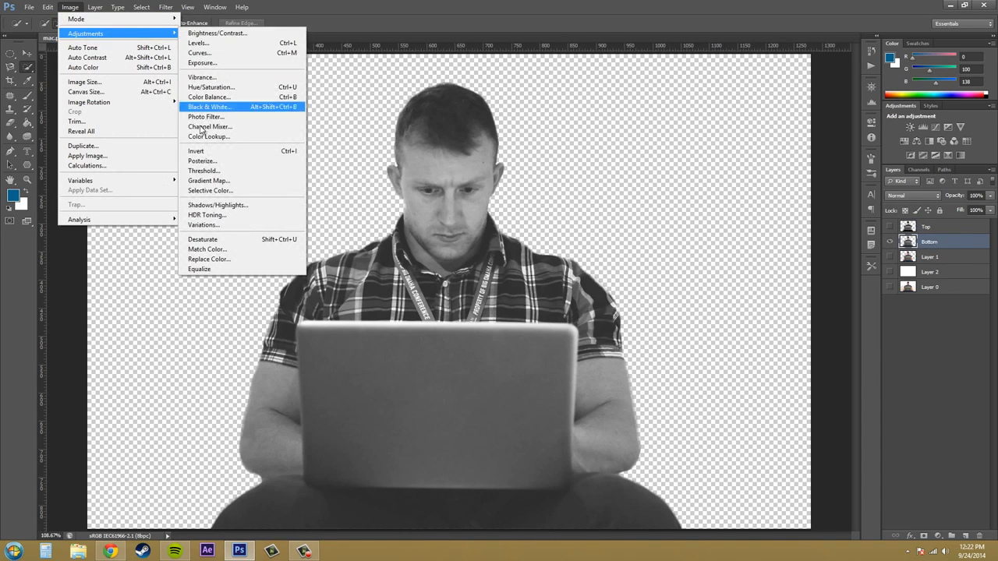
left_click(204, 161)
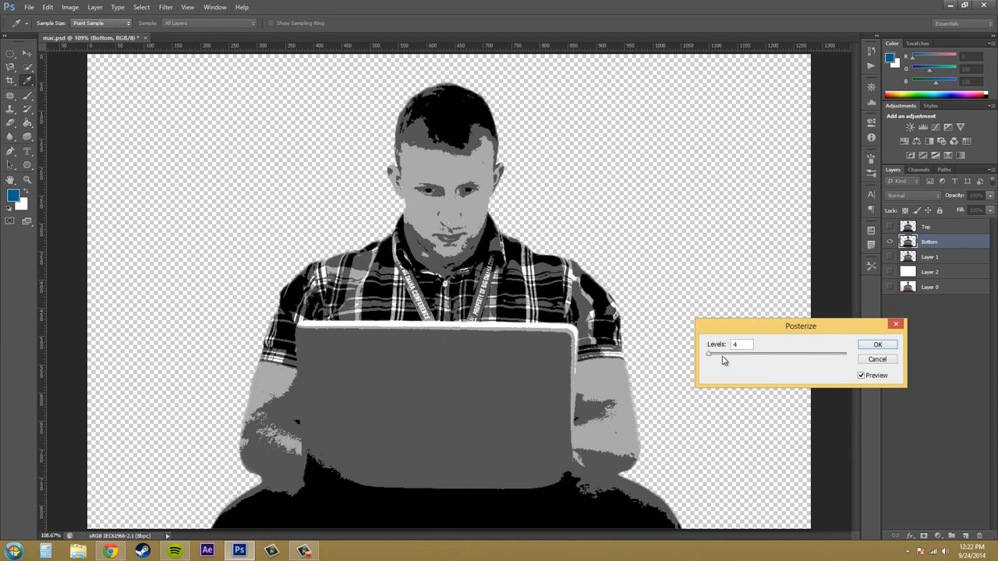
left_click_drag(709, 355, 706, 357)
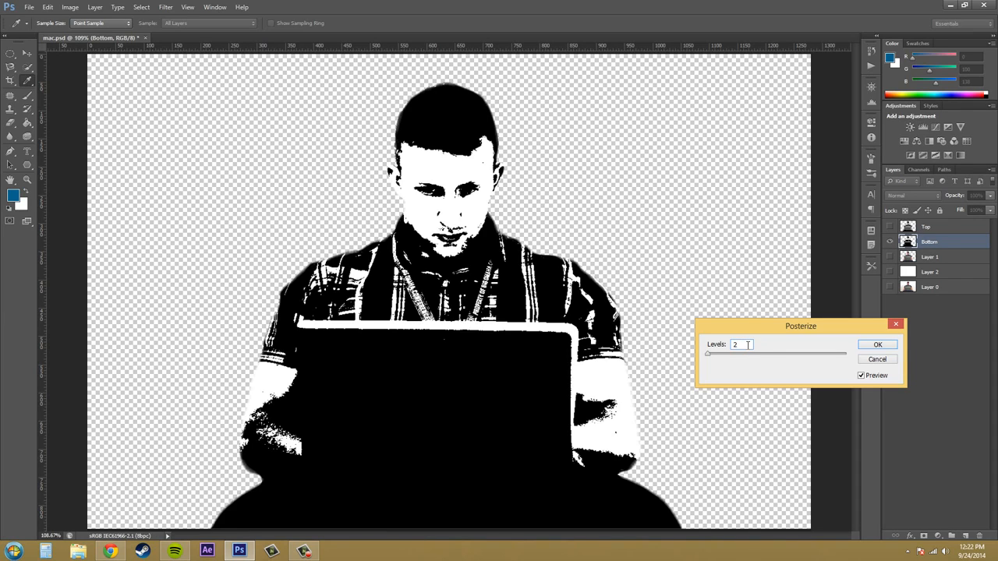
type("3")
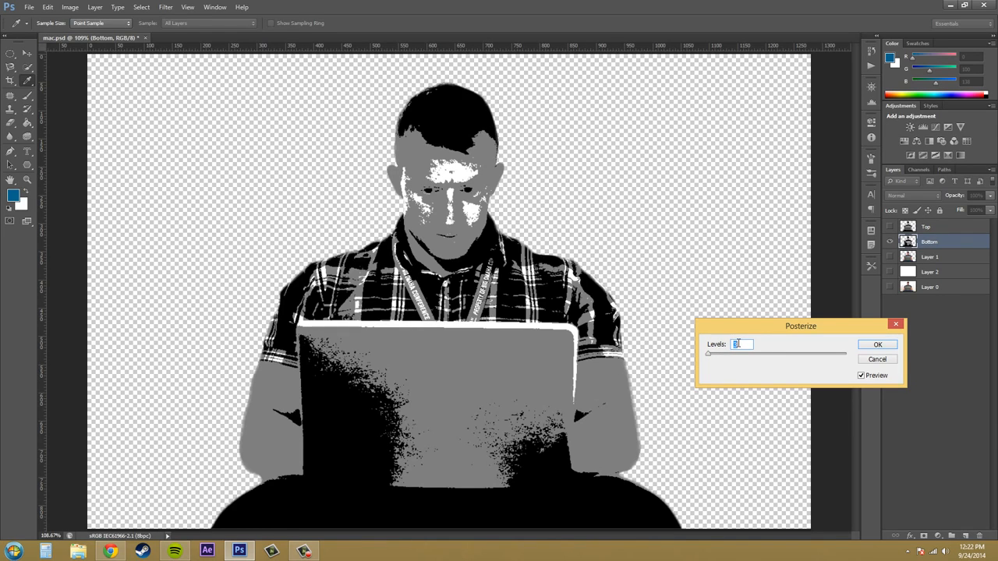
type("2")
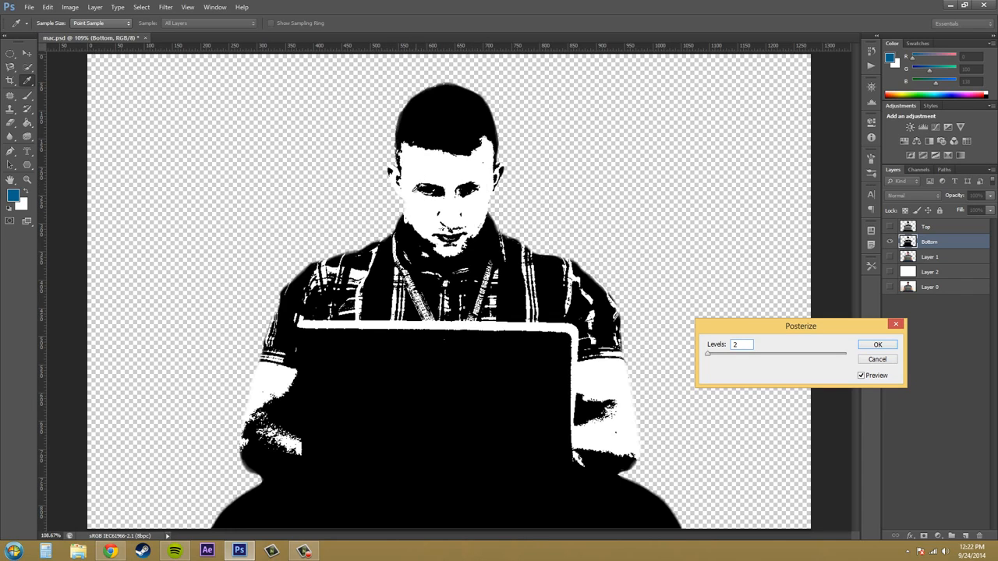
left_click(882, 347)
key("w")
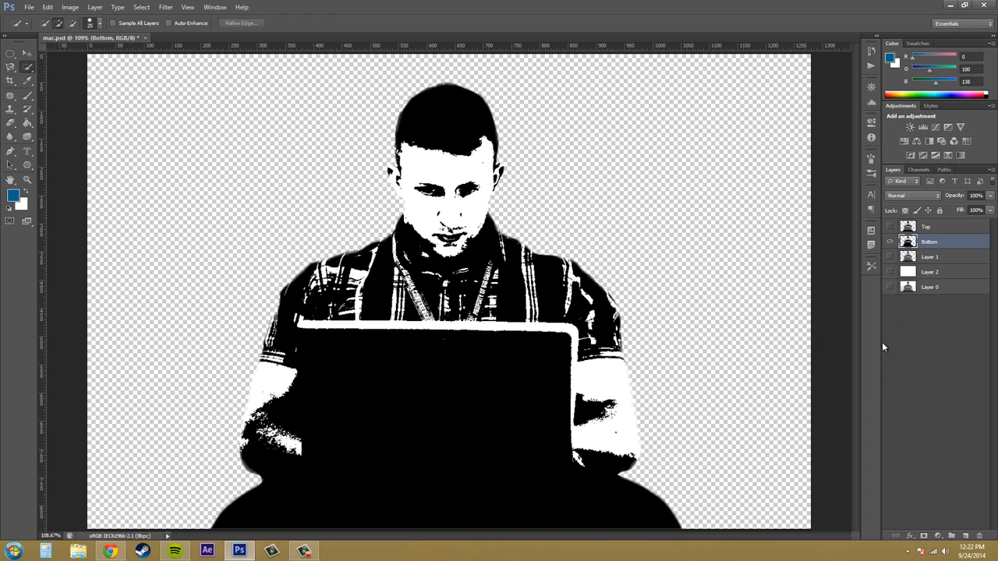
- Show the Top layer and apply the Cutout filter to it with 4 levels, edge simplicity 4 and edge fidelity 2
left_click(890, 227)
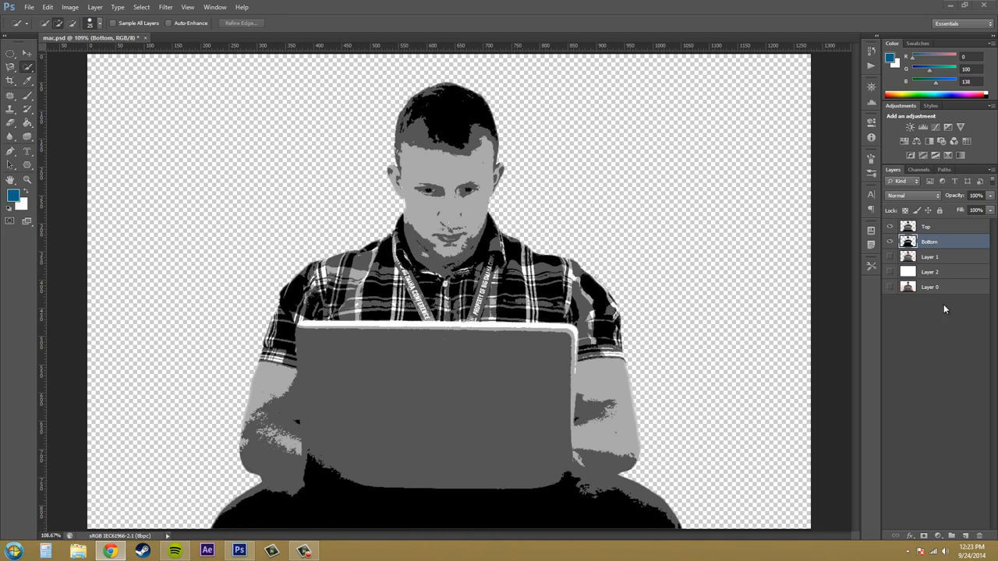
left_click(939, 230)
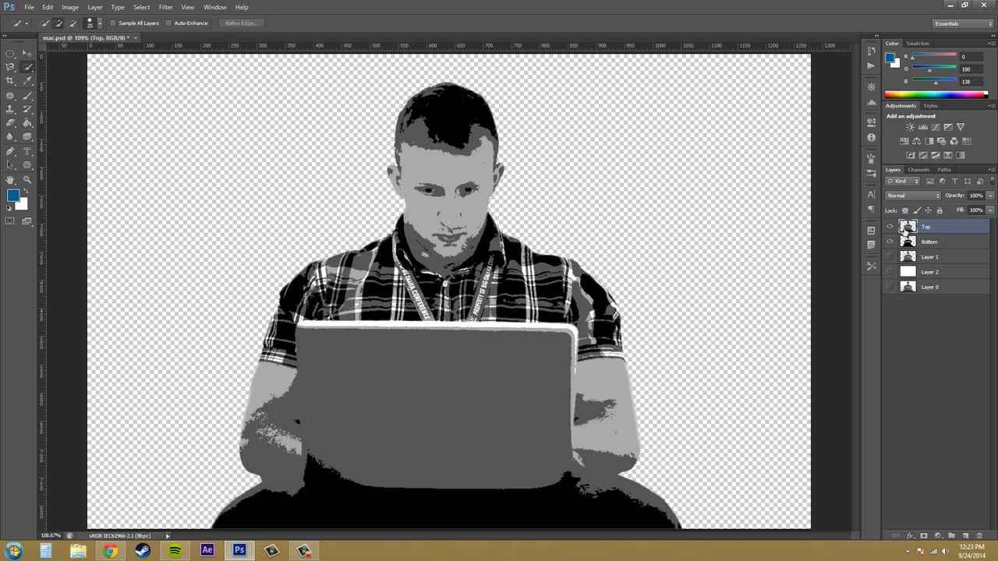
left_click(87, 8)
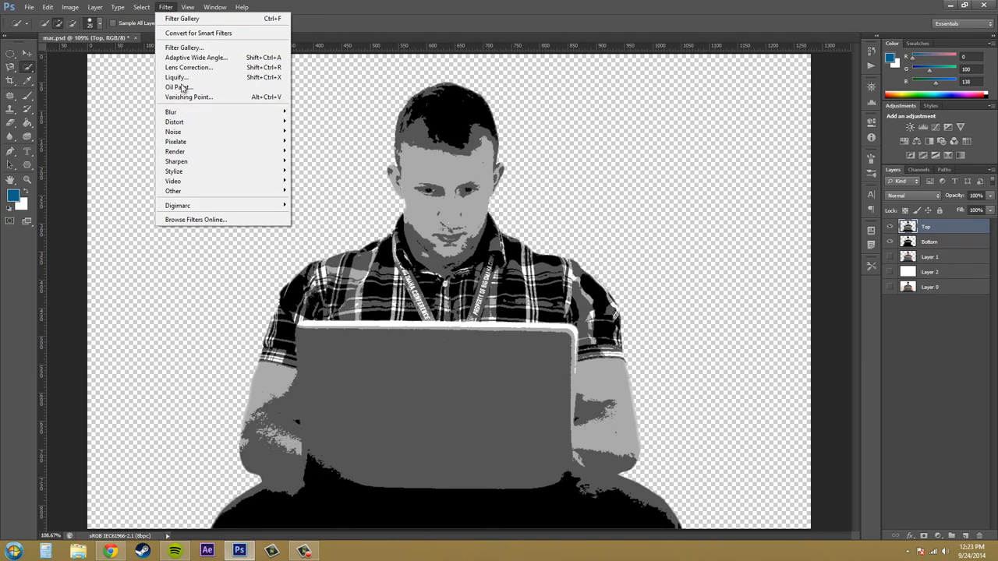
left_click(184, 47)
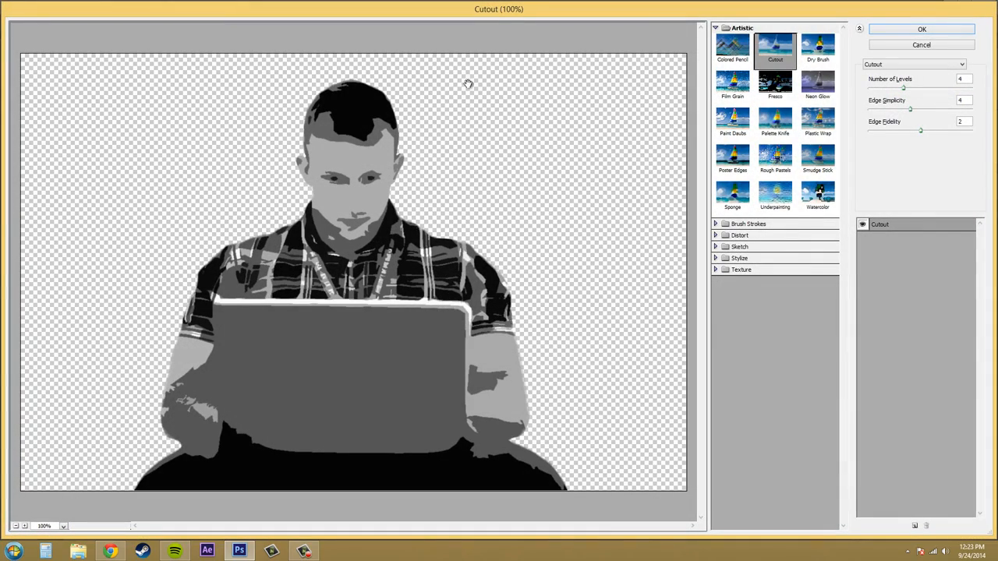
left_click(726, 30)
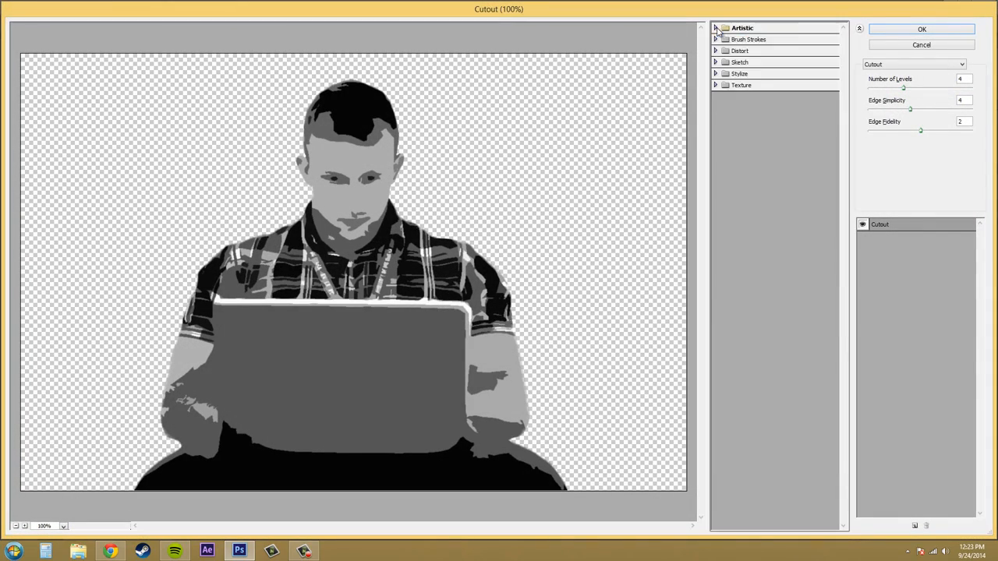
left_click(724, 29)
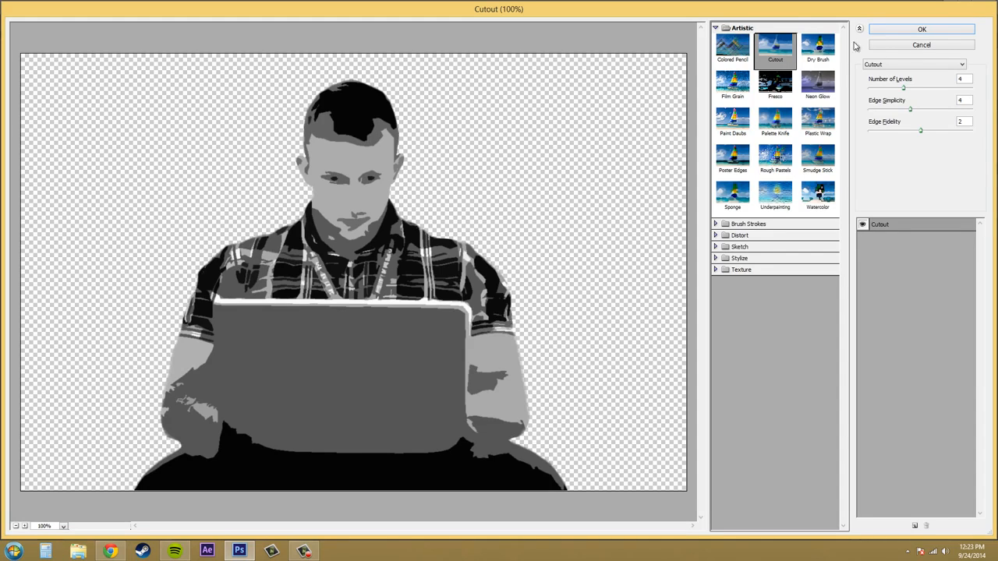
left_click(936, 30)
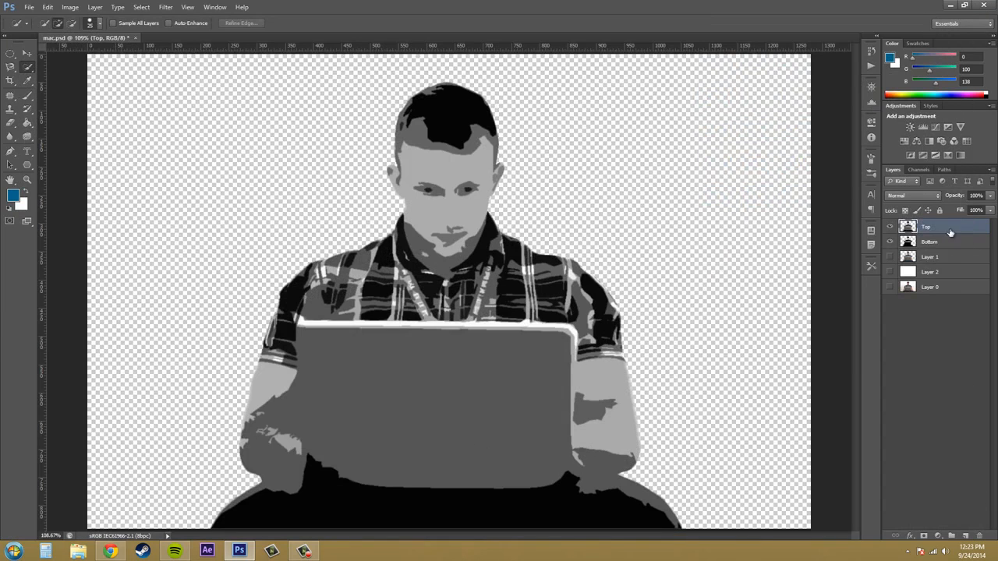
- Repeat the last Cutout filter on the Bottom layer and check the Top and Bottom layers by toggling their visibility
left_click(939, 243)
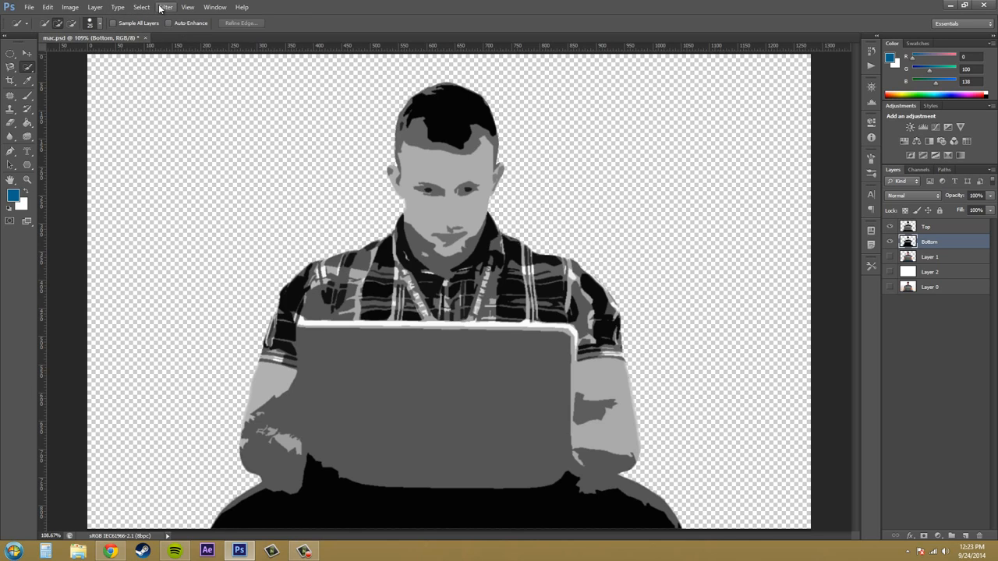
left_click(162, 9)
left_click(166, 10)
left_click(167, 13)
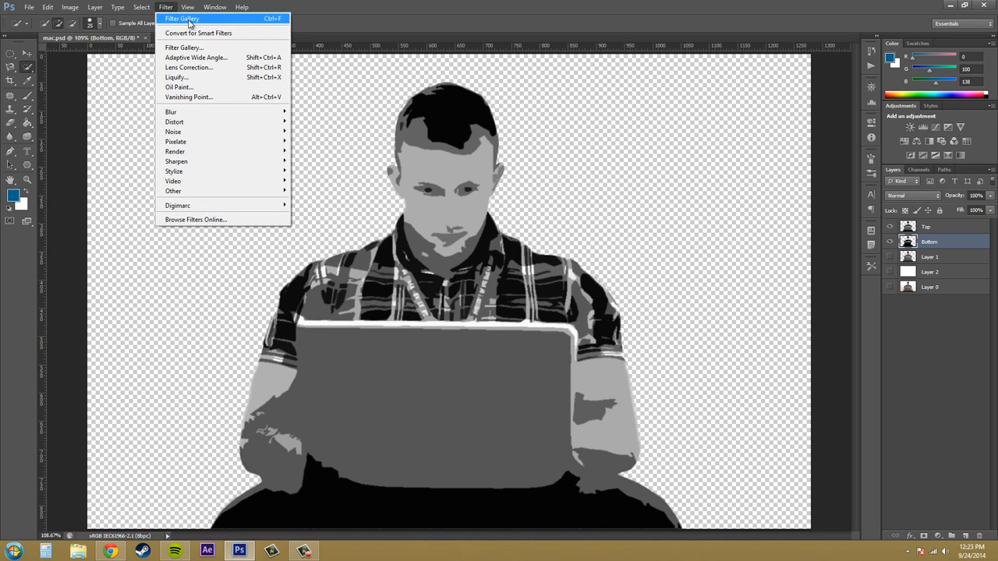
left_click(184, 20)
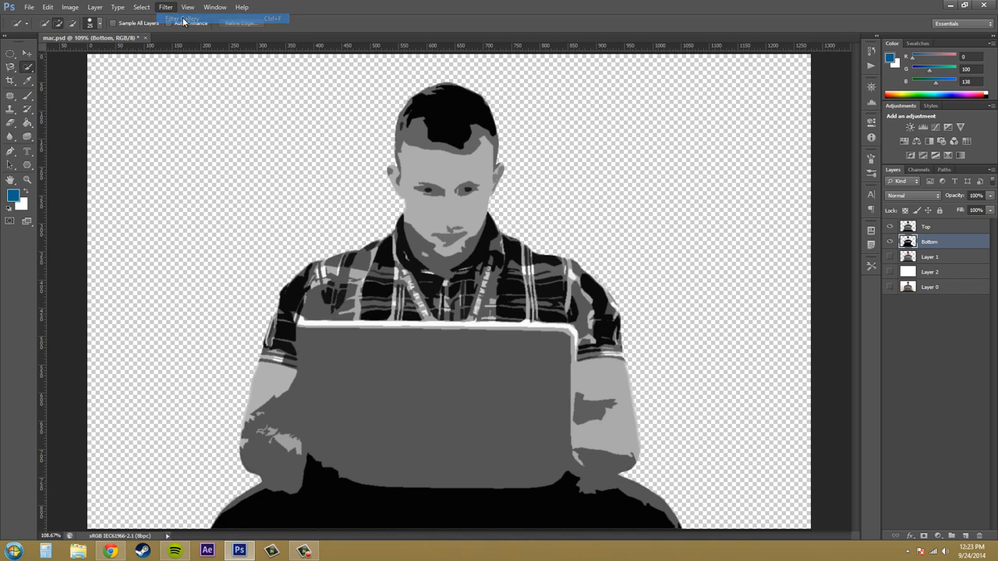
left_click(891, 227)
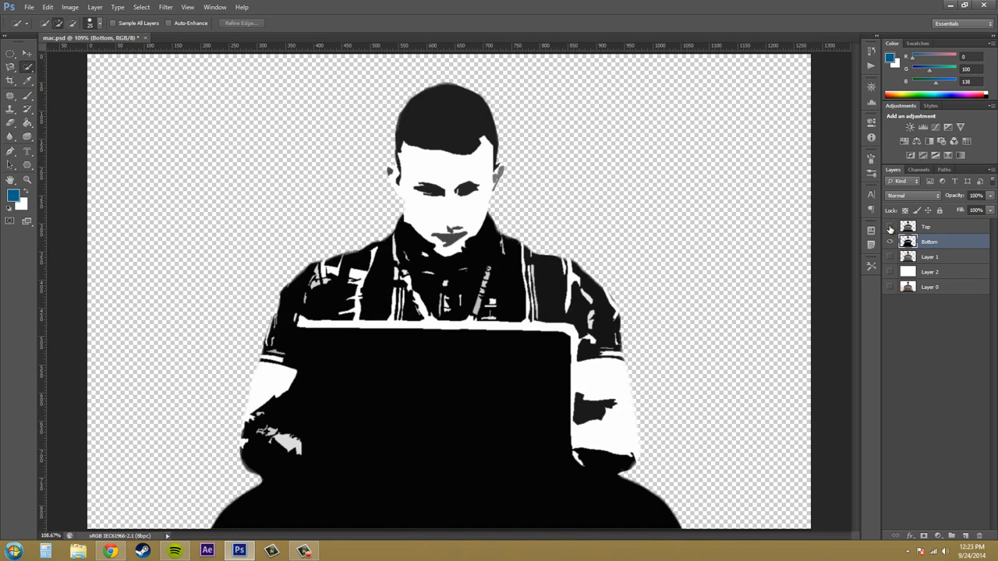
left_click(891, 243)
left_click(891, 228)
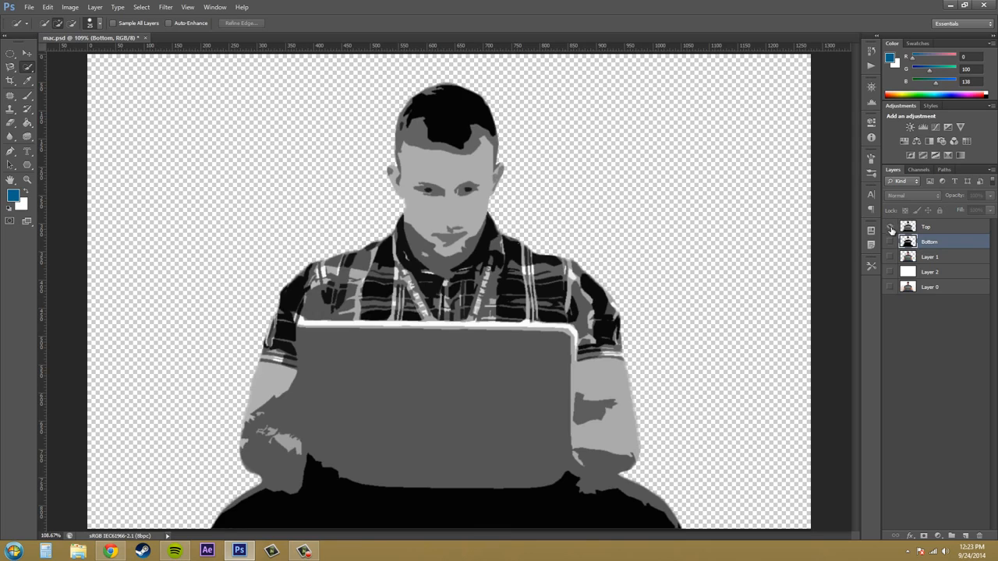
left_click(892, 243)
- Lower the Top layer's opacity to 61% and compare the image with that layer hidden and shown
left_click(942, 228)
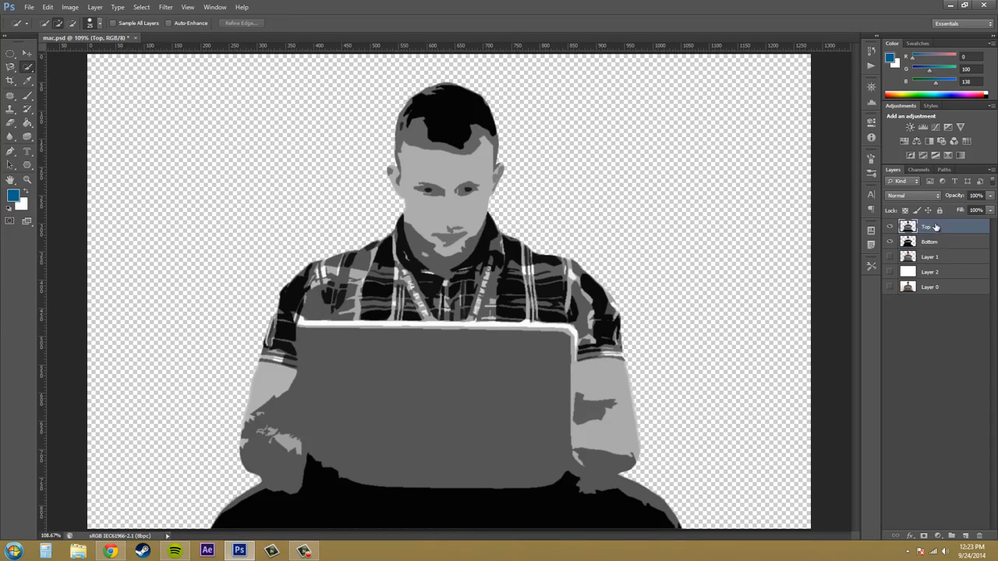
left_click(990, 196)
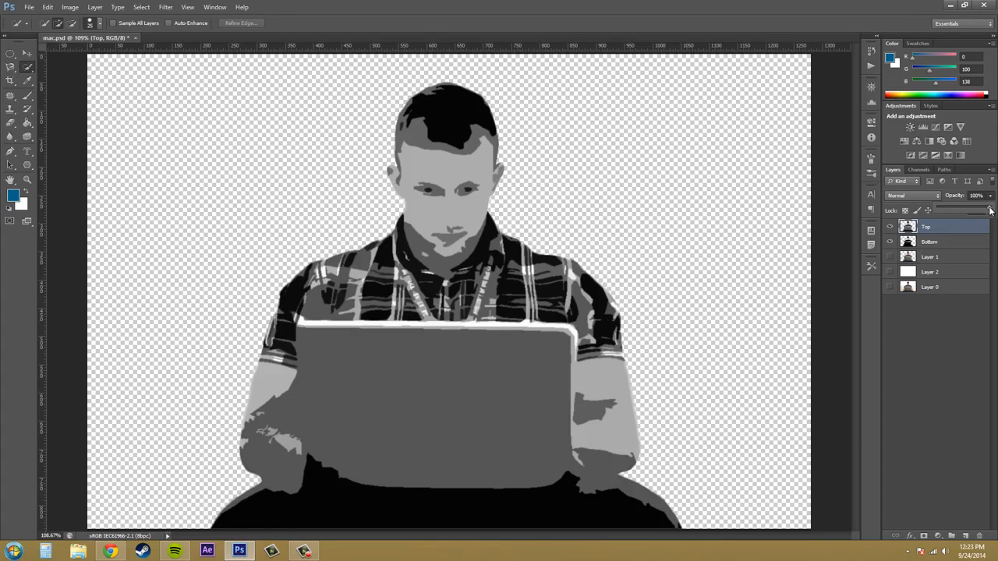
left_click_drag(990, 210, 972, 210)
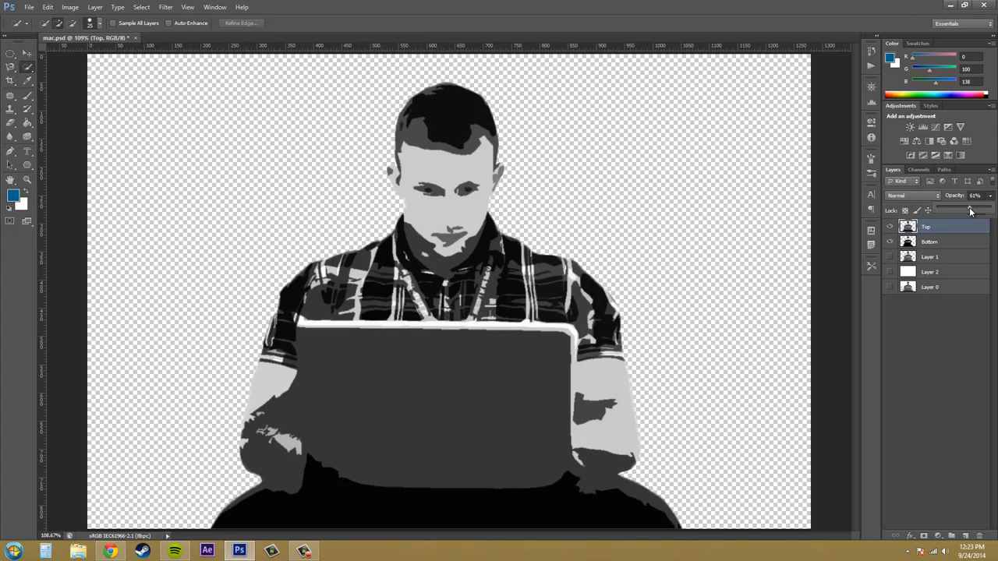
left_click(953, 307)
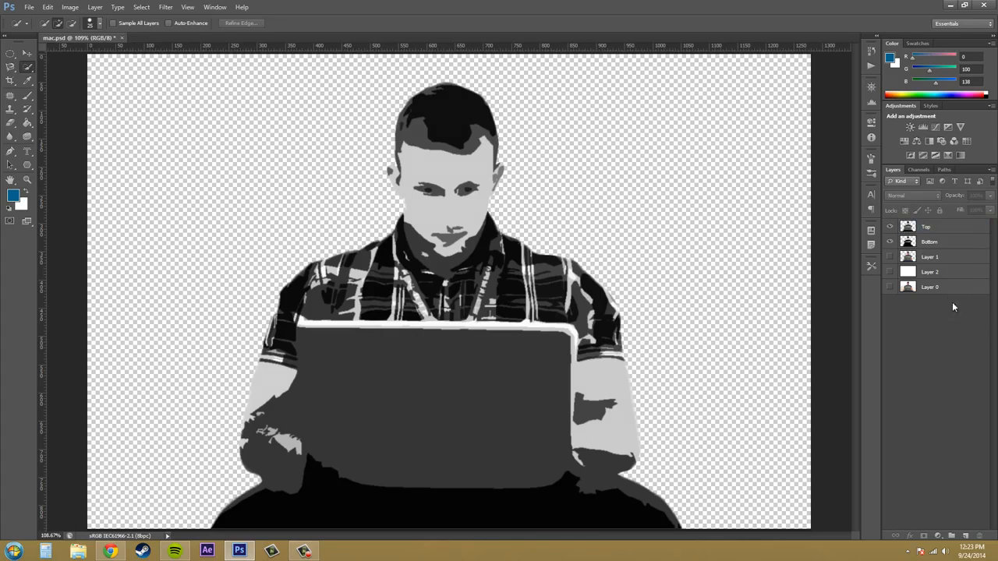
left_click(890, 227)
left_click(891, 227)
key("alt+Tab")
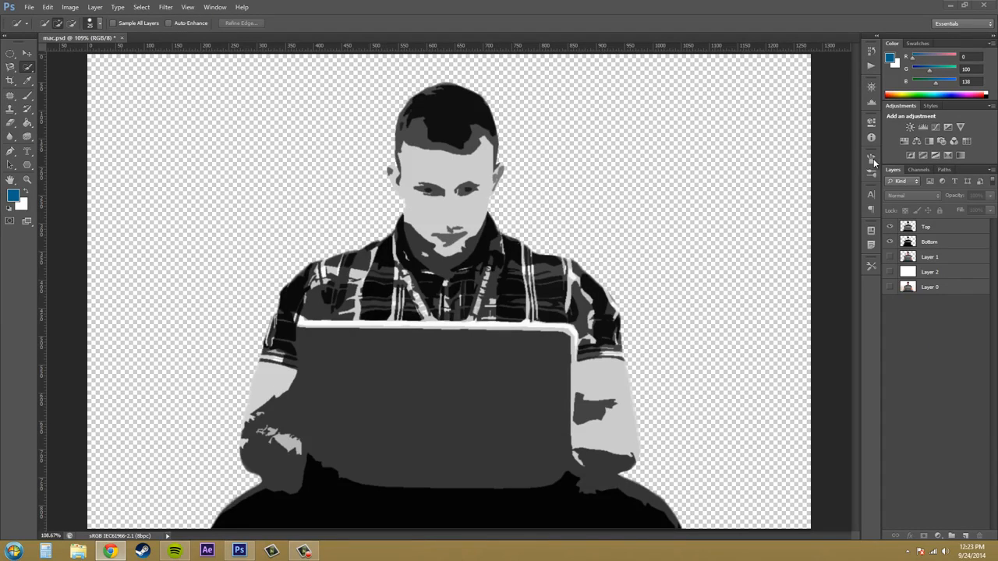
key("alt+Tab")
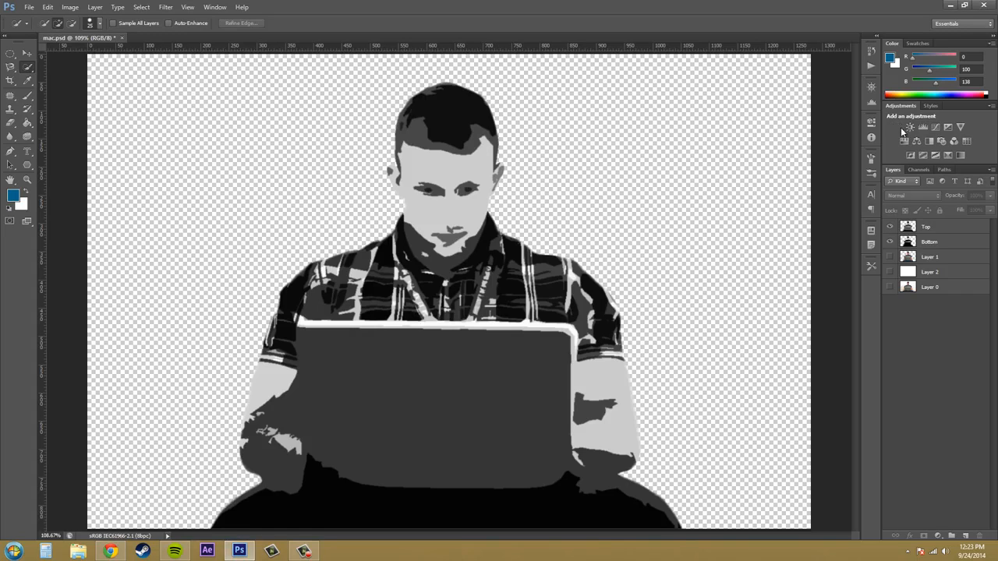
- Add a Brightness/Contrast adjustment layer above the Top layer with brightness set to 150
left_click(909, 127)
left_click_drag(800, 173, 852, 176)
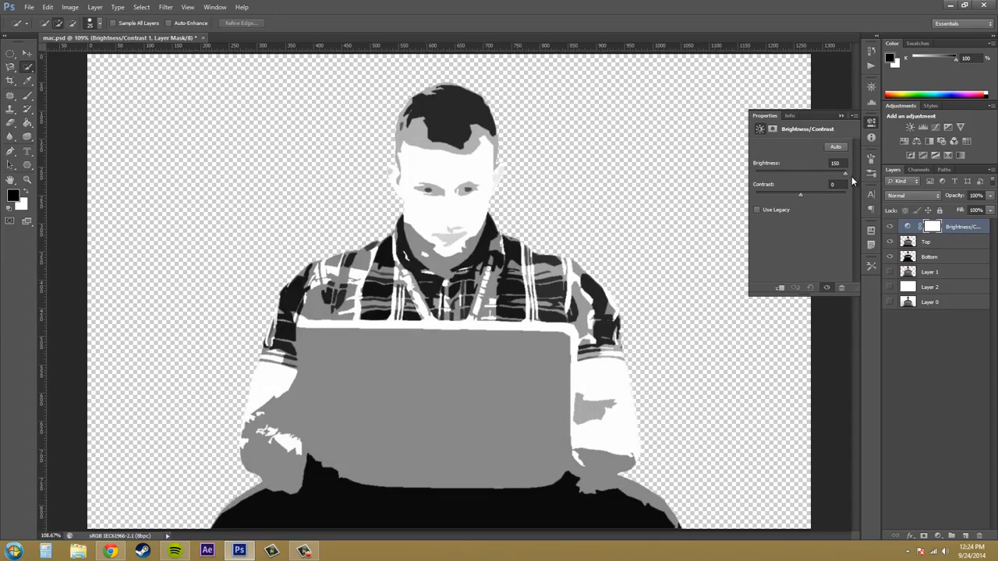
left_click(841, 115)
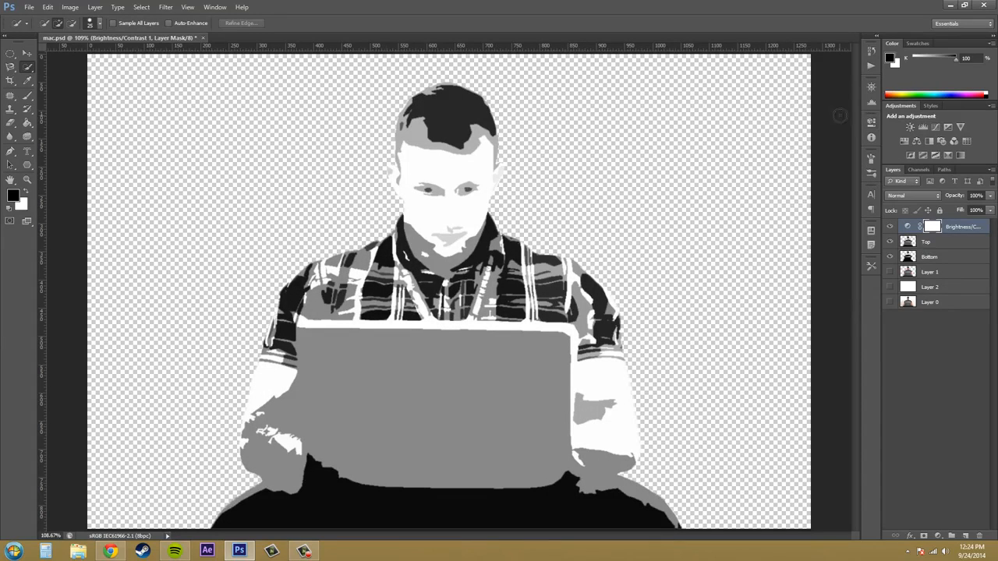
left_click(918, 354)
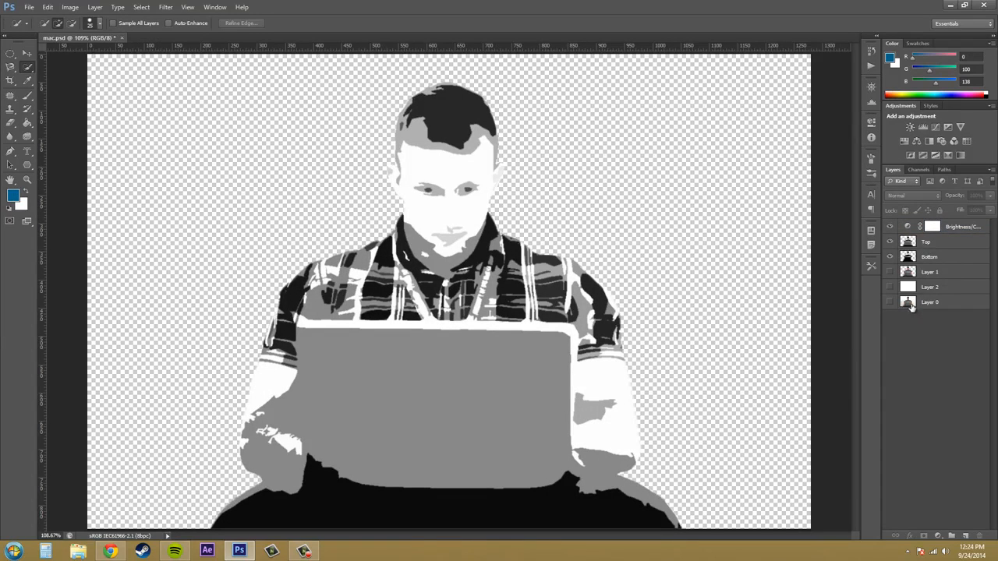
- Show Layer 2 as the background and fill it with black using the Paint Bucket tool
left_click(890, 288)
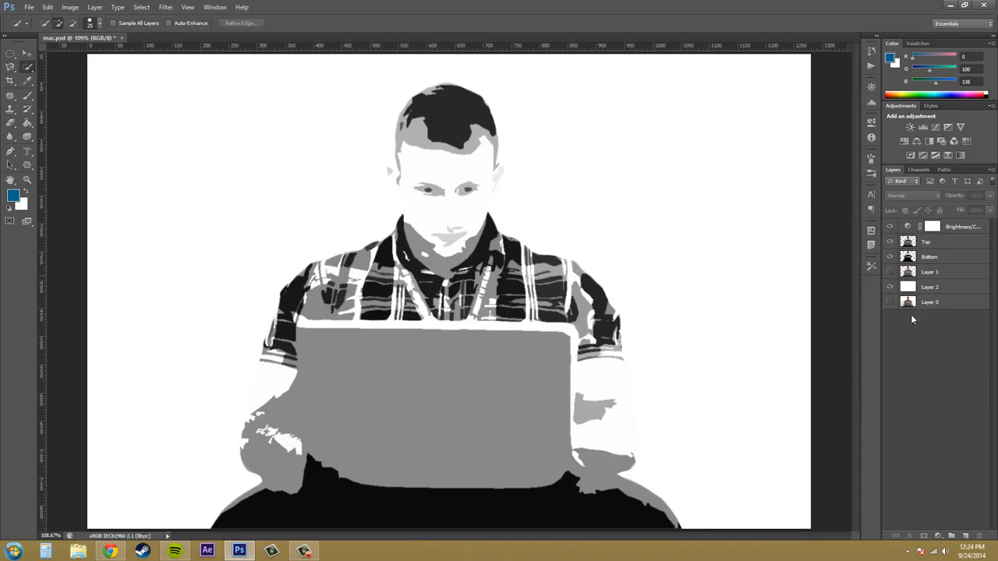
left_click(891, 289)
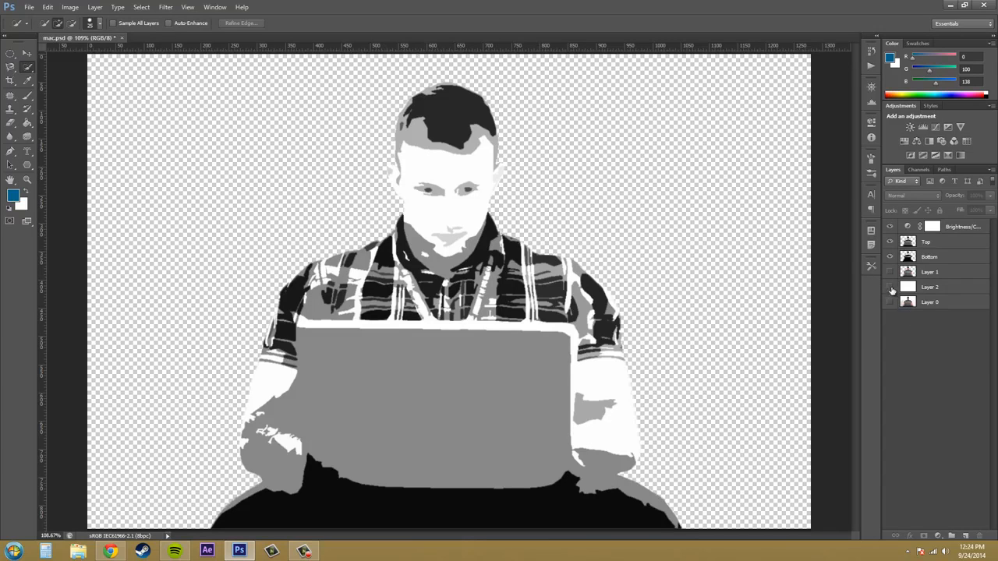
left_click(892, 289)
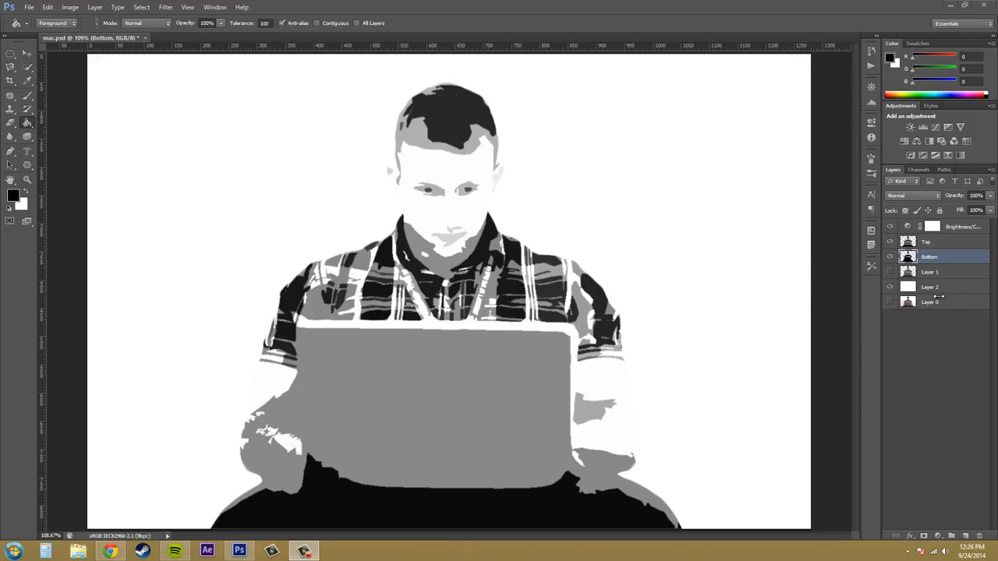
left_click(938, 288)
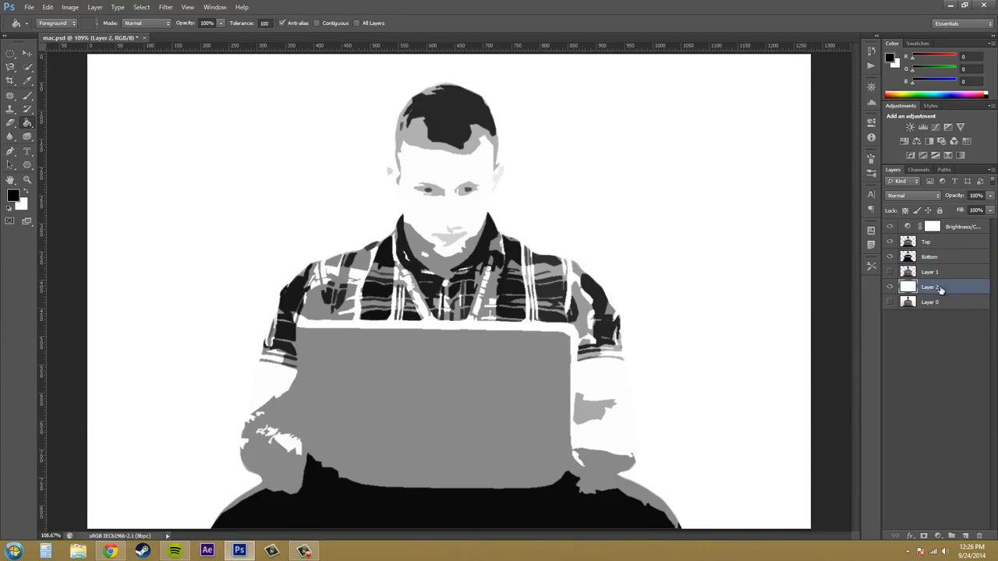
left_click(682, 186)
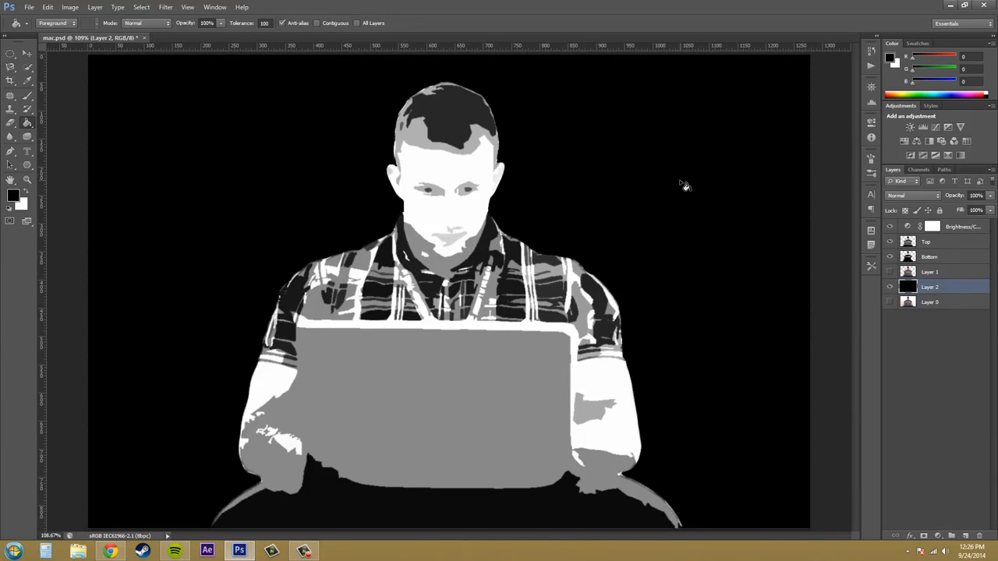